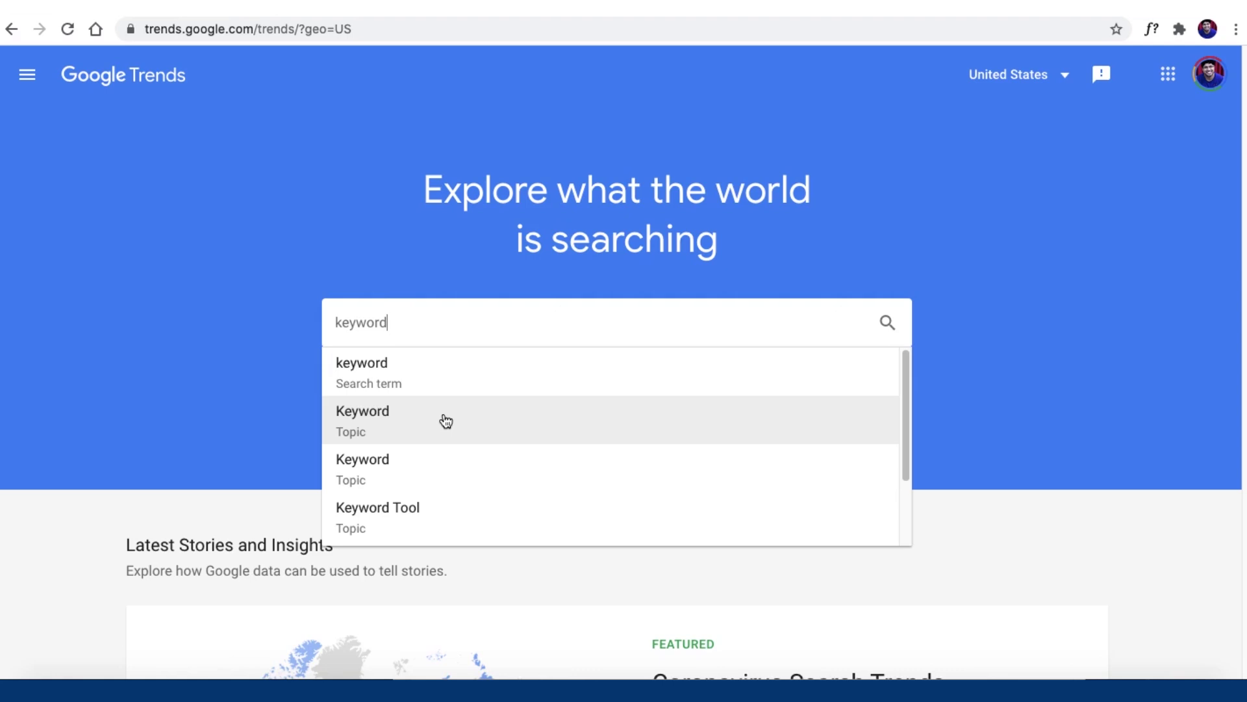
Step: Explore "google my business" as a search term in place of the entered keyword
left_click_drag(390, 319, 306, 309)
type("google my ")
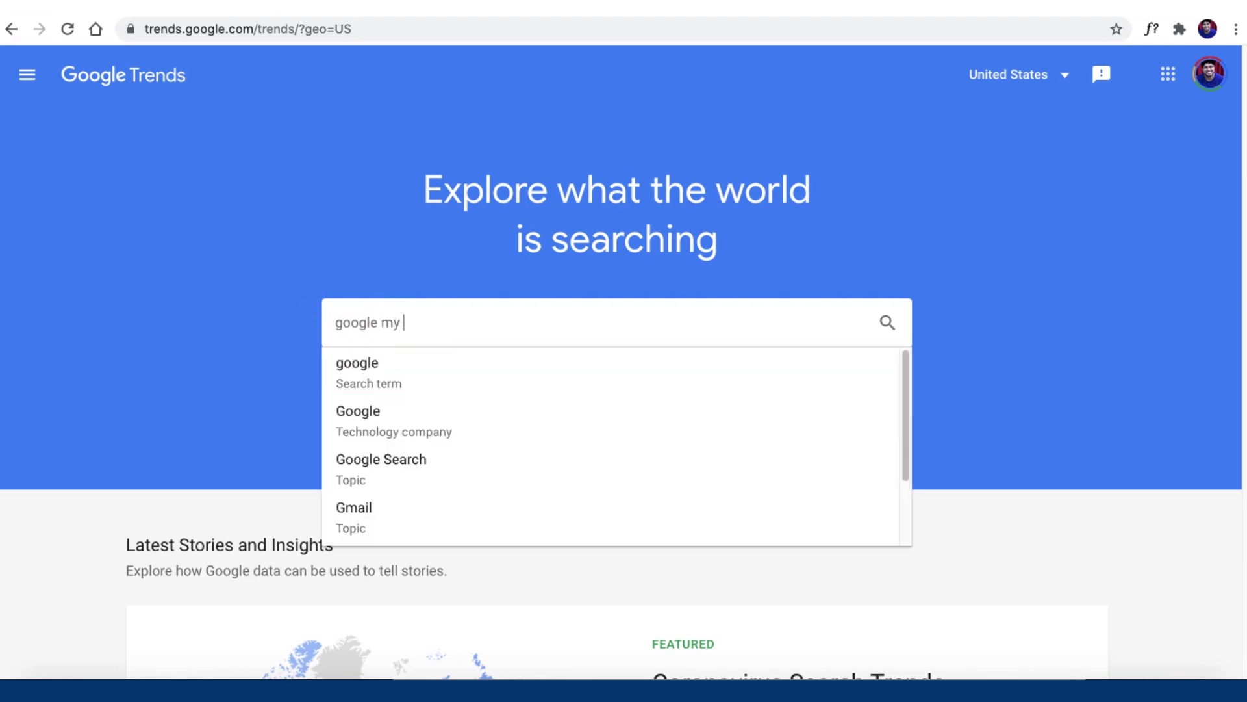
type("business")
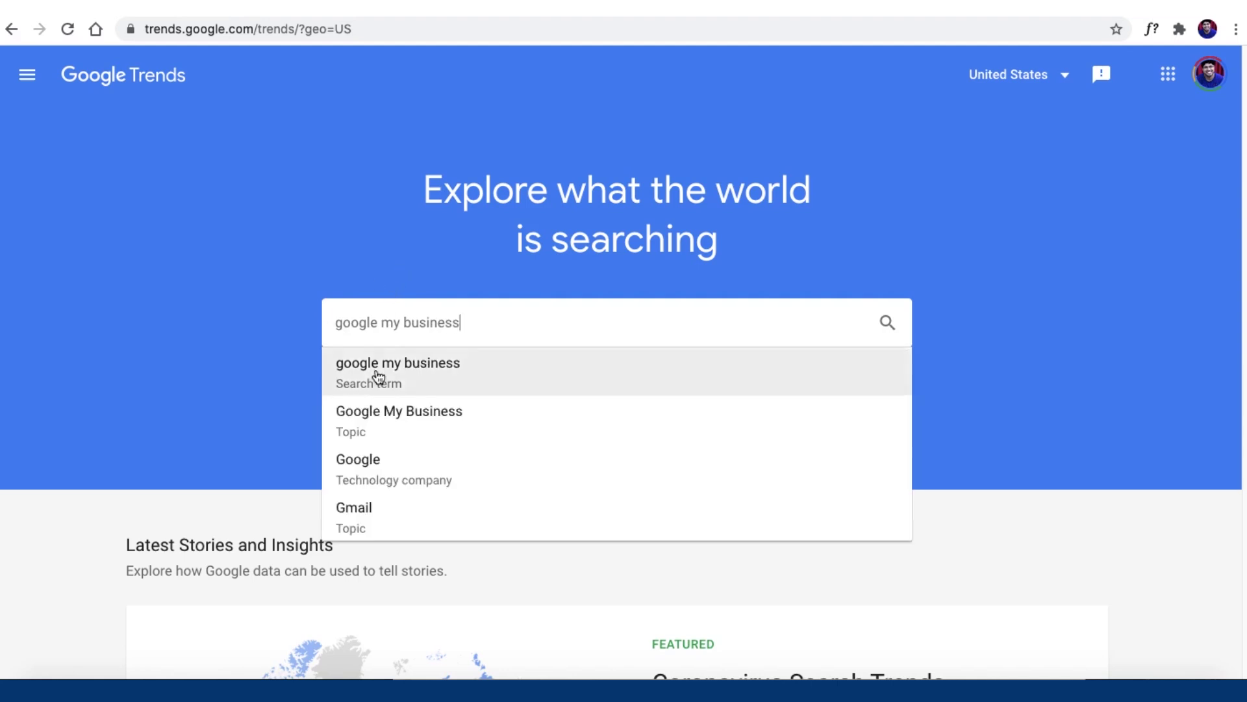
left_click(377, 372)
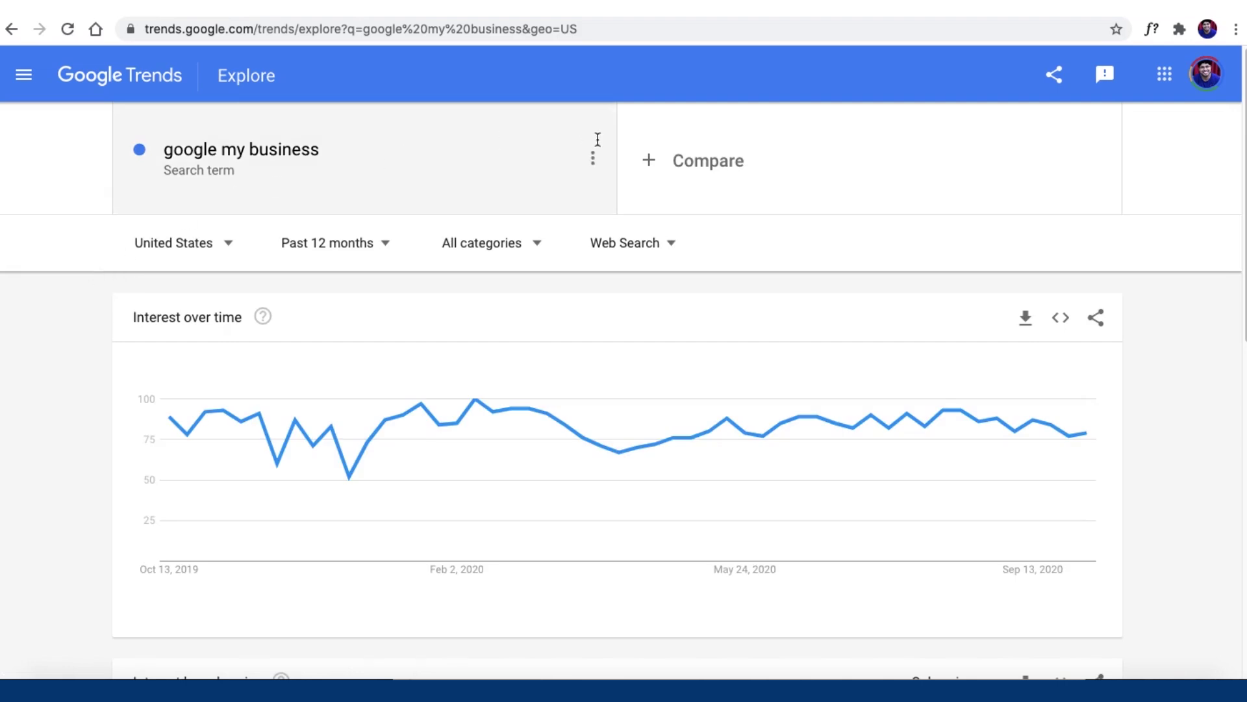
Step: Add the Google My Business topic as a comparison and examine its average interest against the search term
left_click(692, 160)
type("googe")
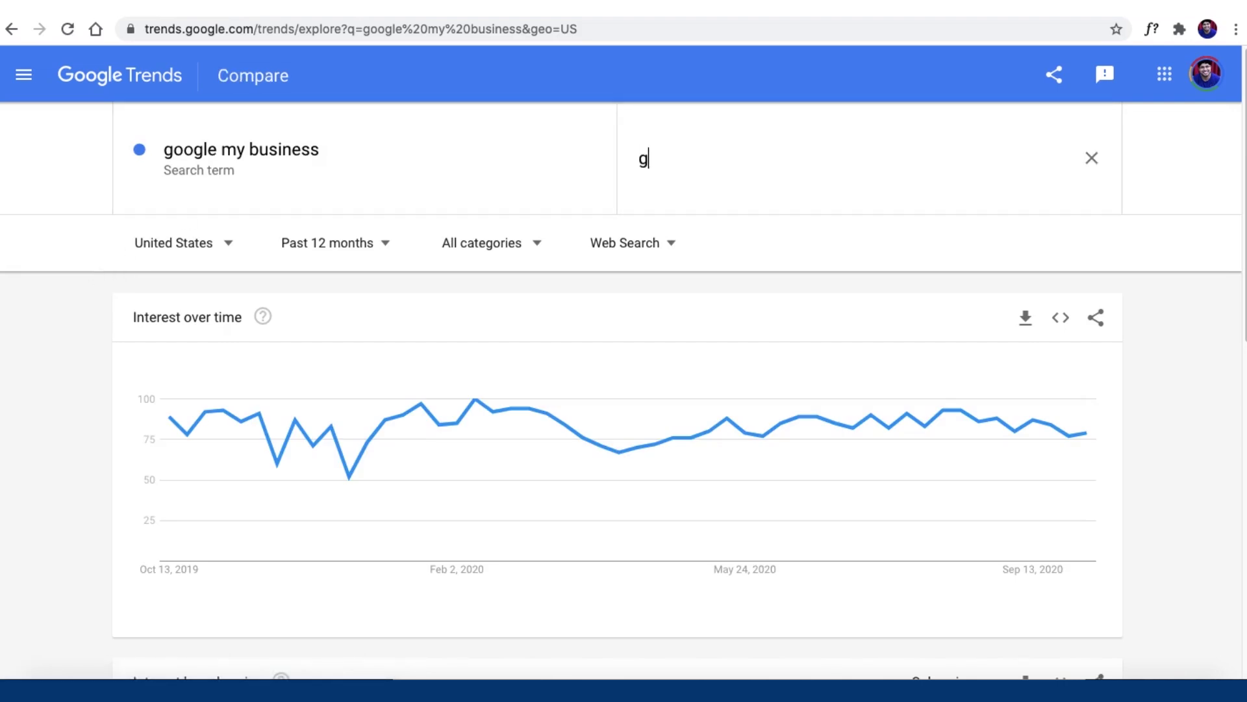
key("BackSpace")
key("BackSpace")
type("l")
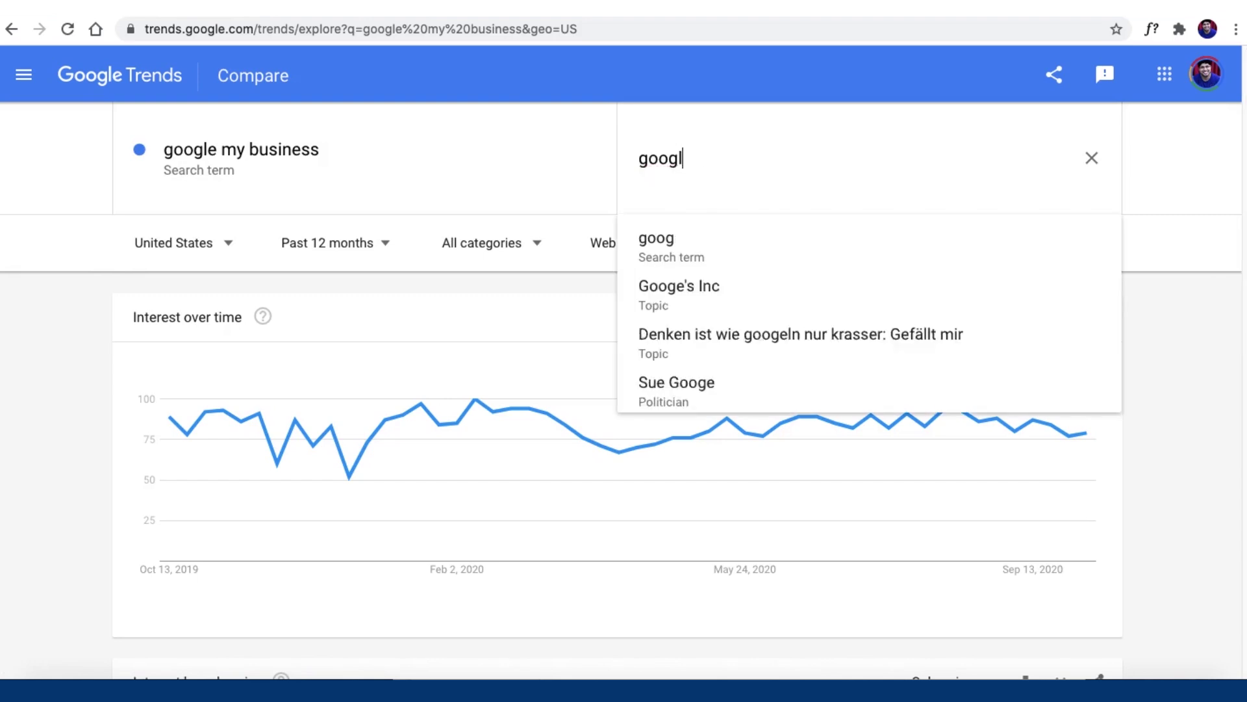
type("e my business")
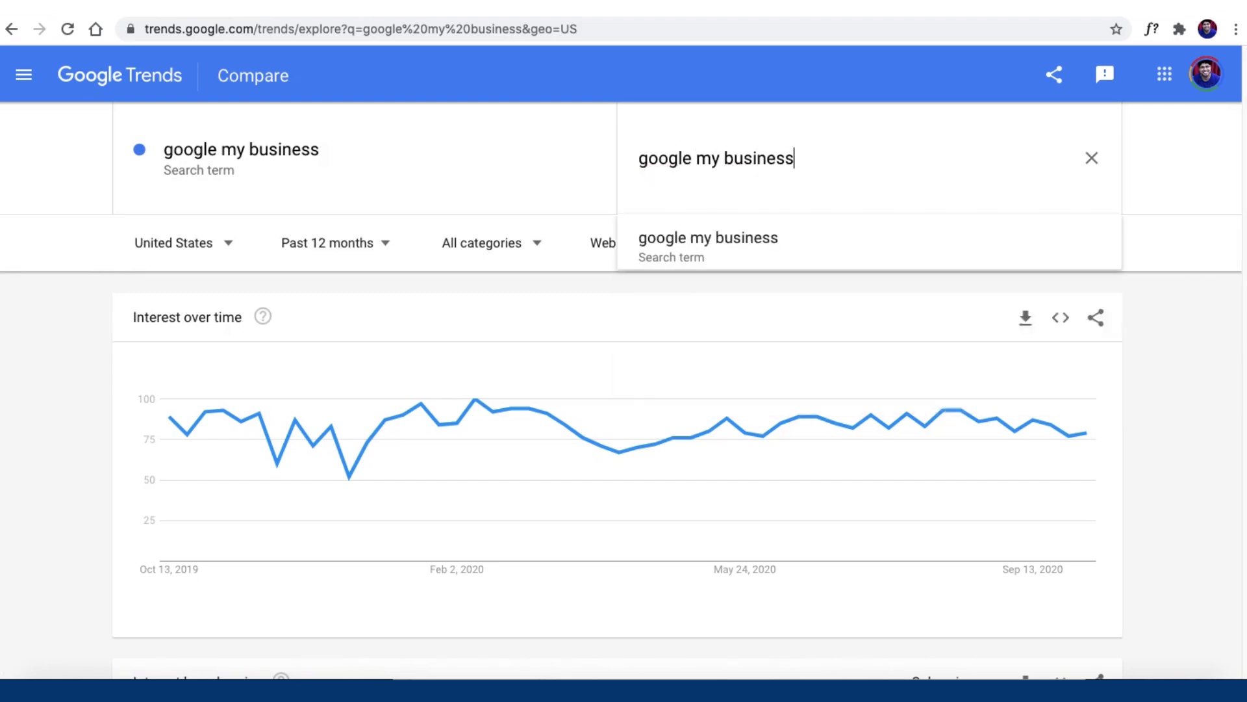
left_click(688, 294)
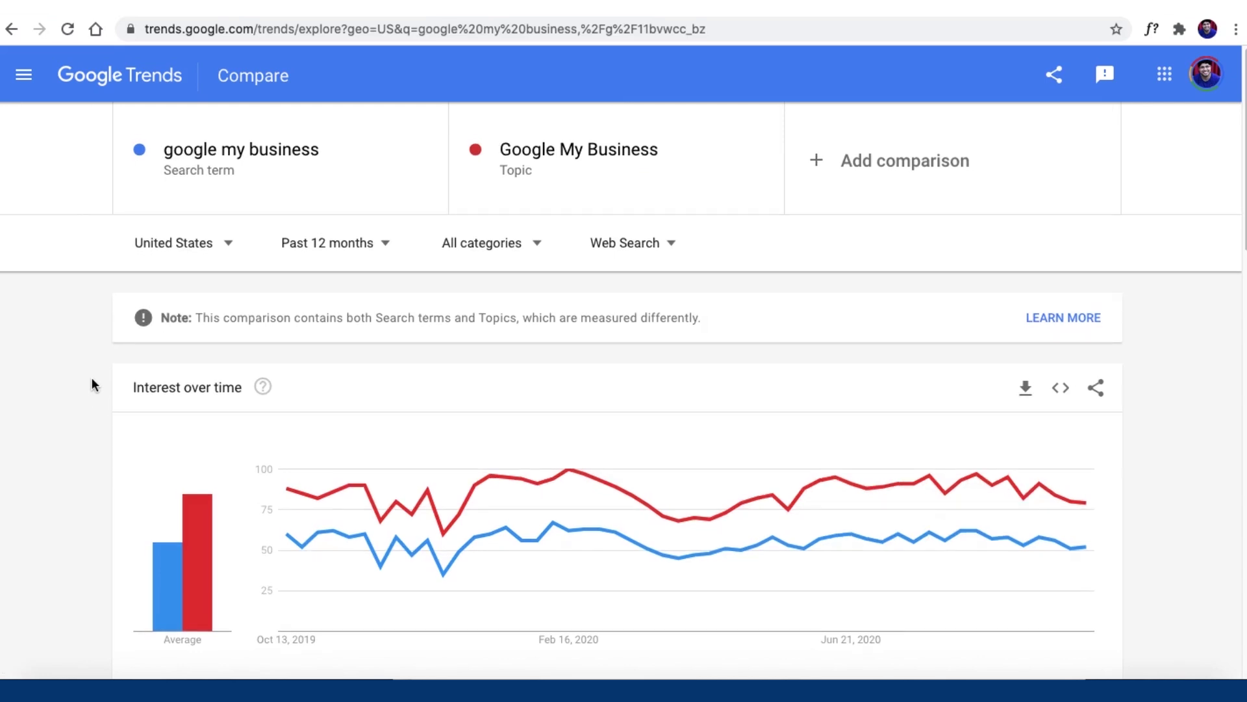
mouse_move(173, 571)
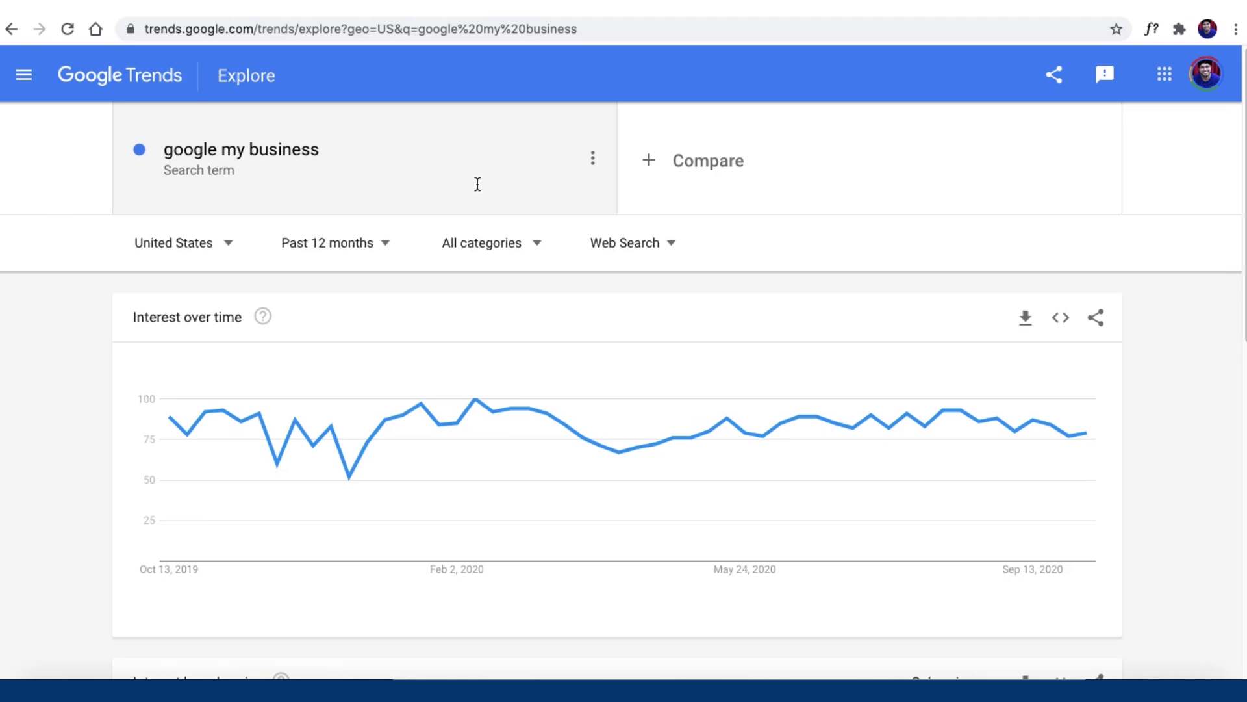
Step: Add the search terms "gmb" and "google listing" to the comparison with "google my business"
left_click(679, 163)
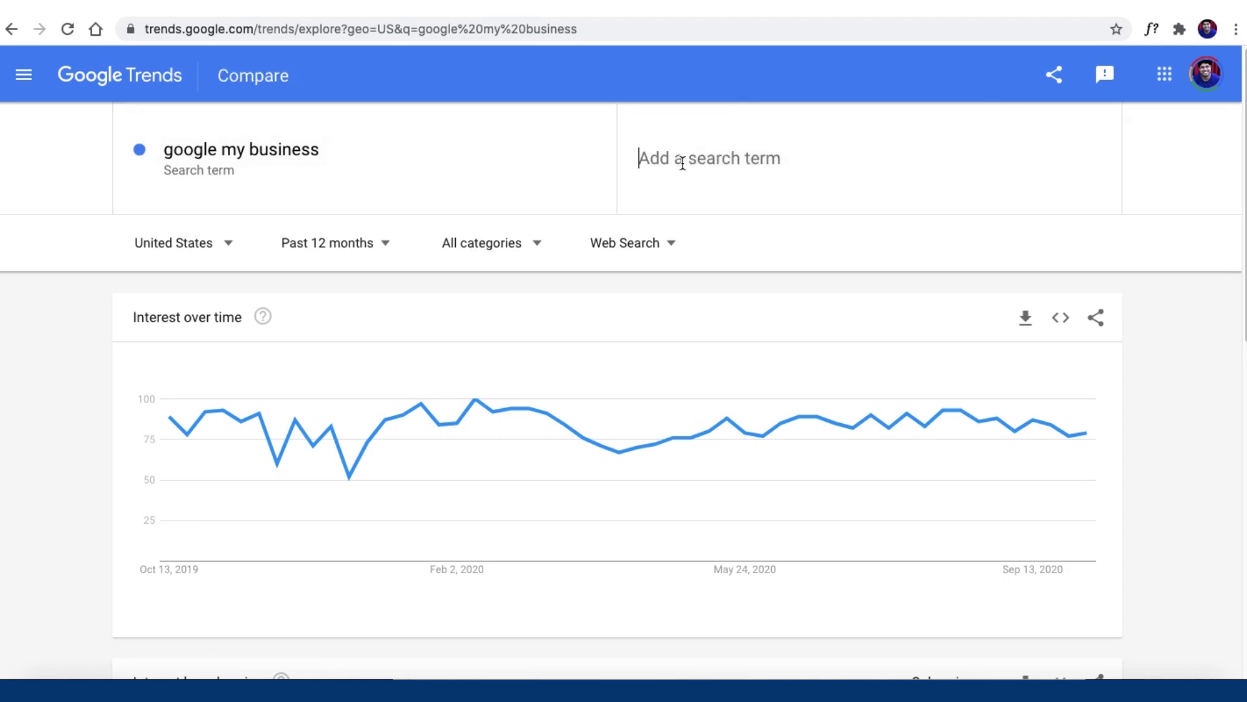
type("gmb")
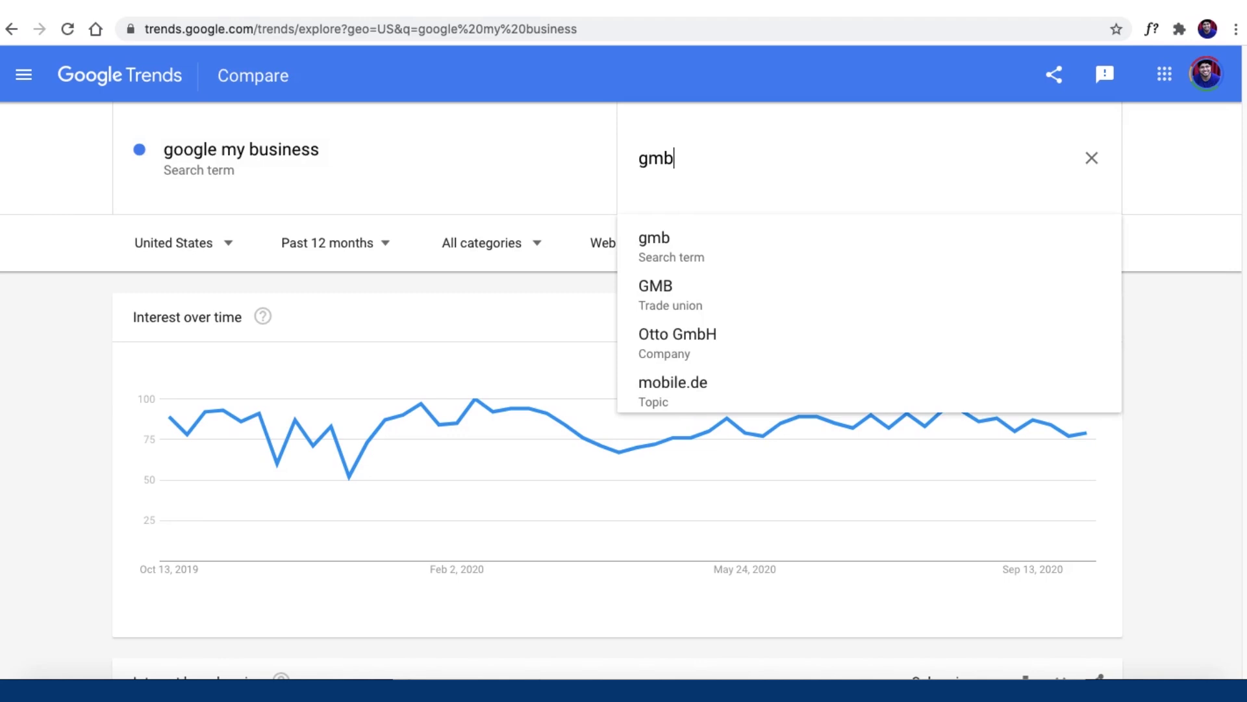
key("Return")
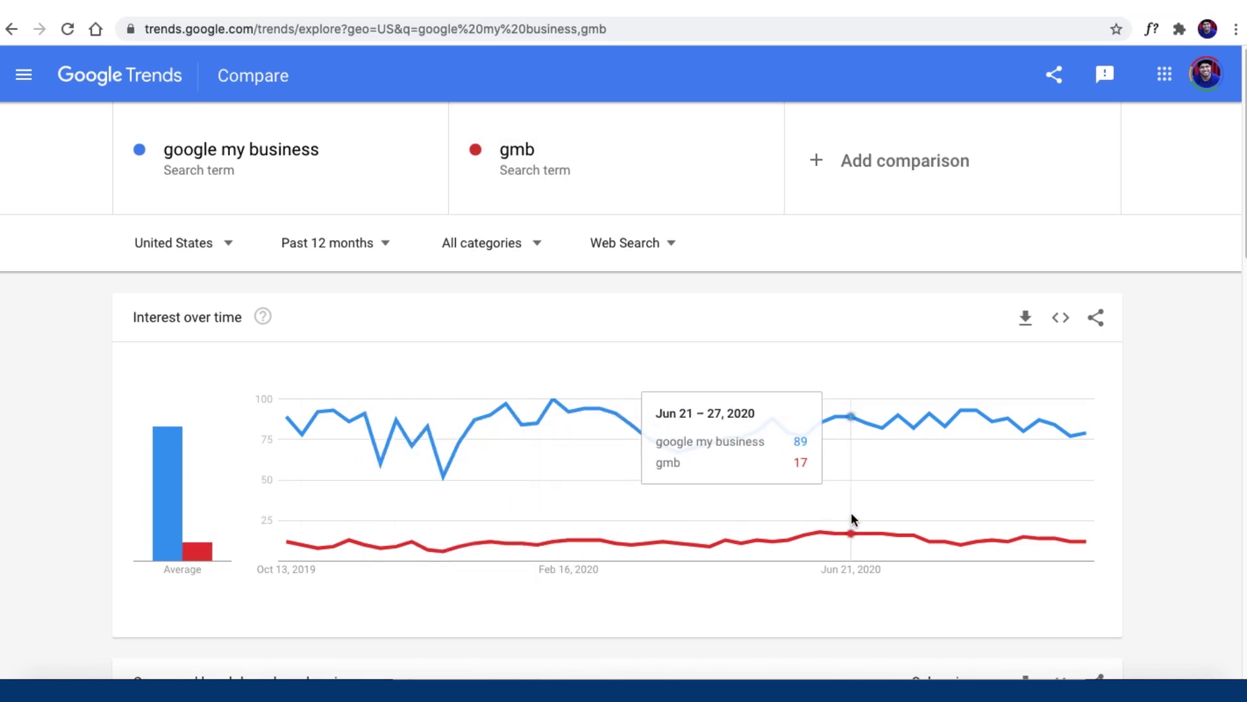
left_click(877, 165)
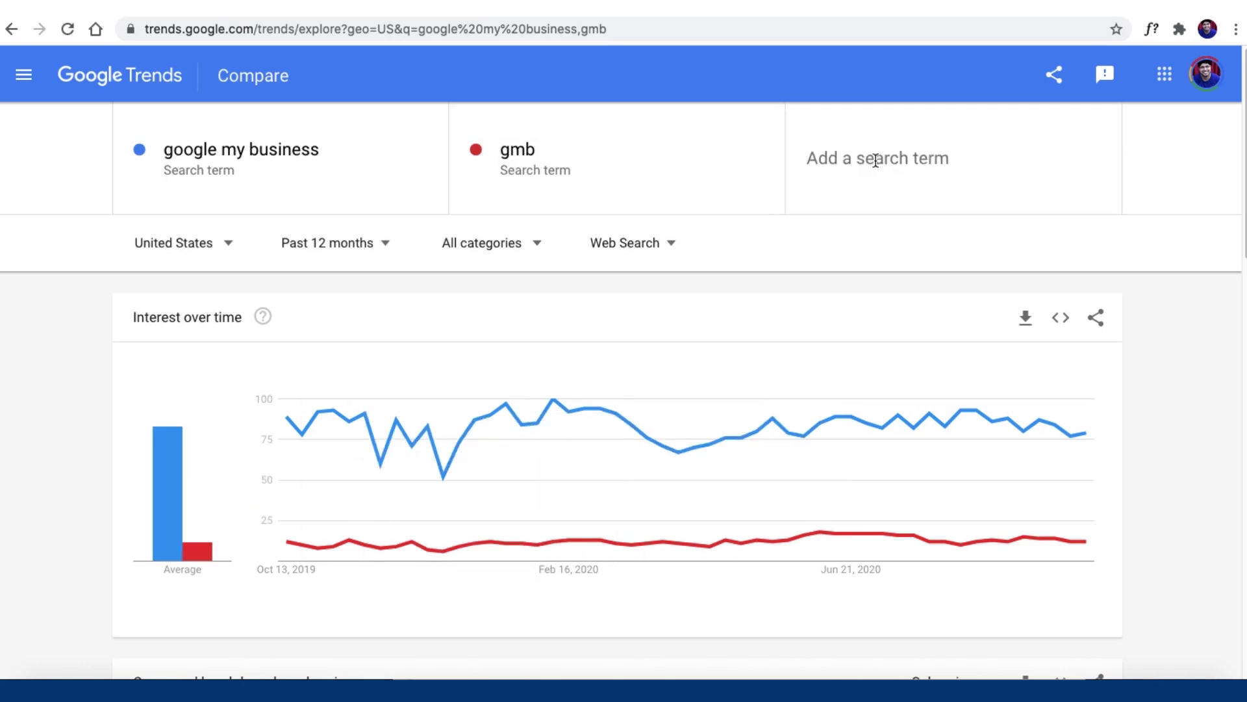
type("google listing")
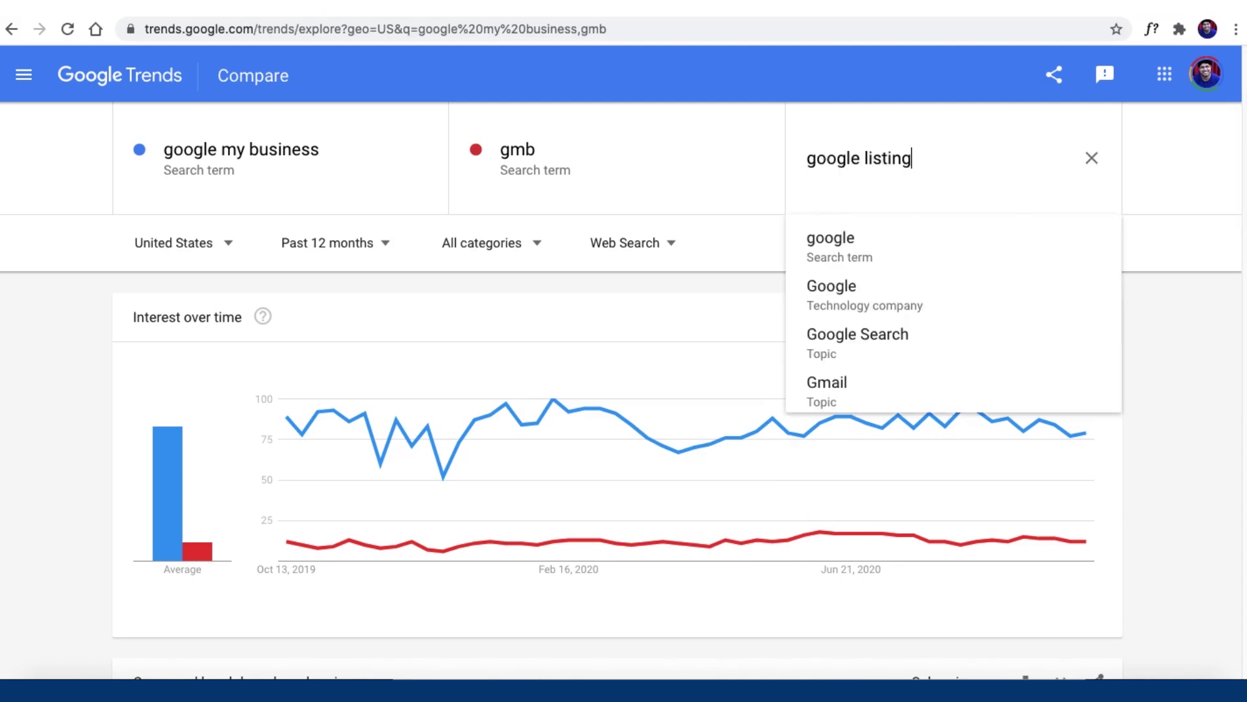
key("Return")
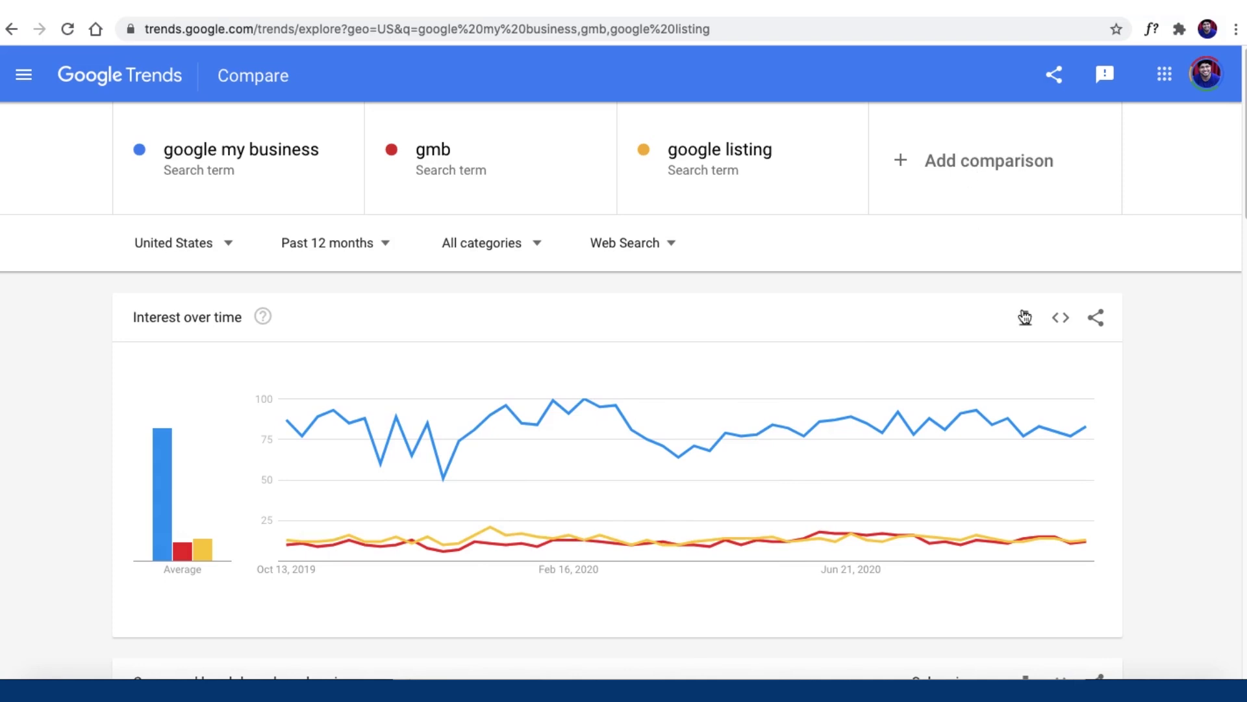
Step: View the embed code and preview for the Interest over time chart and close them
left_click(1069, 321)
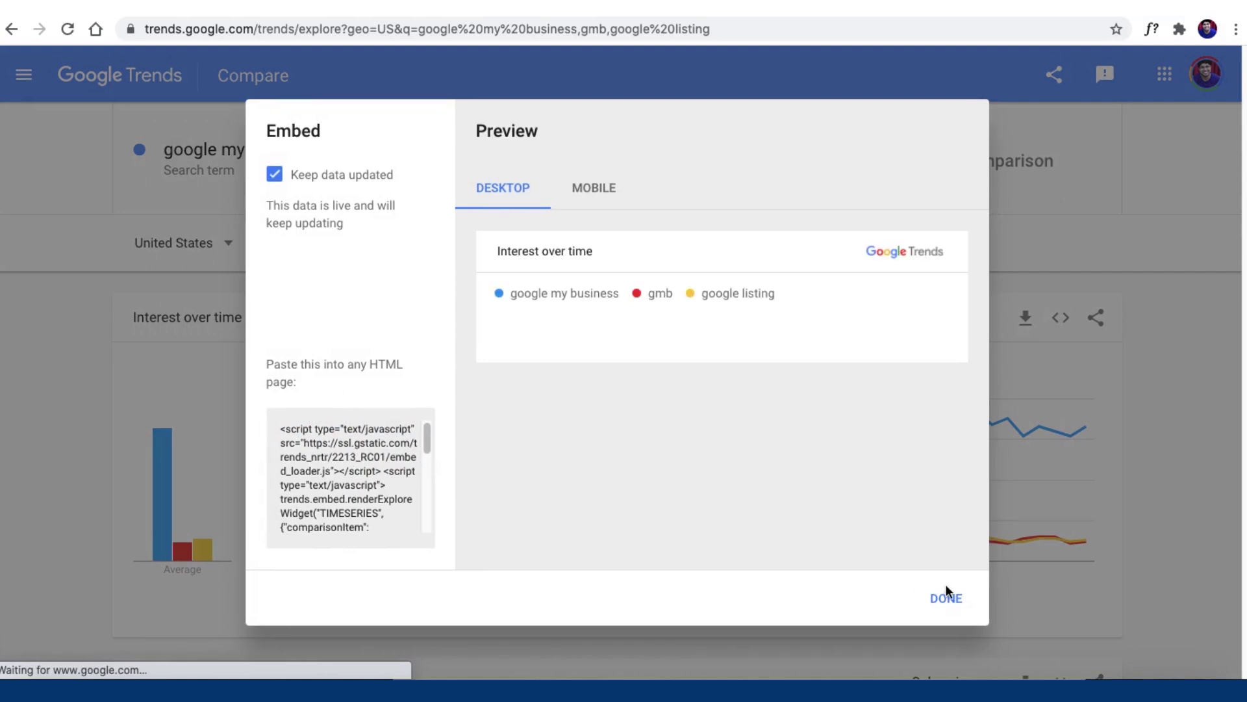
left_click(955, 607)
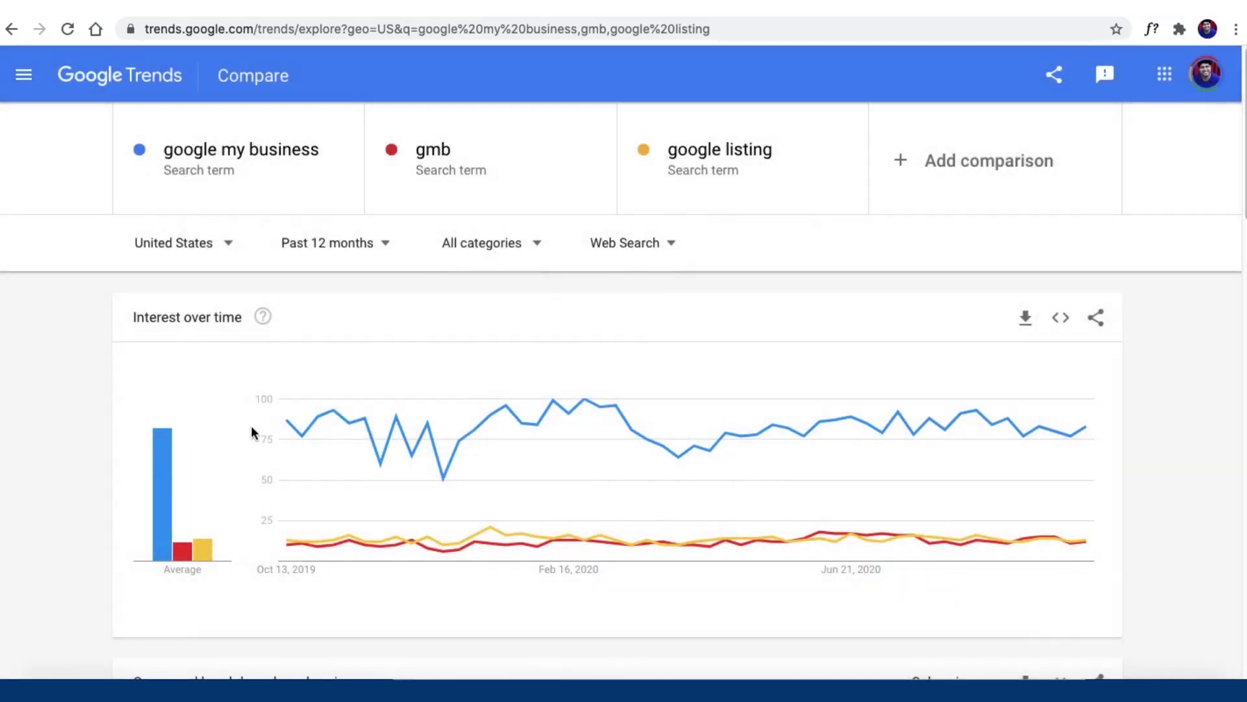
Step: Set the comparison's region to Delhi, India
left_click(182, 246)
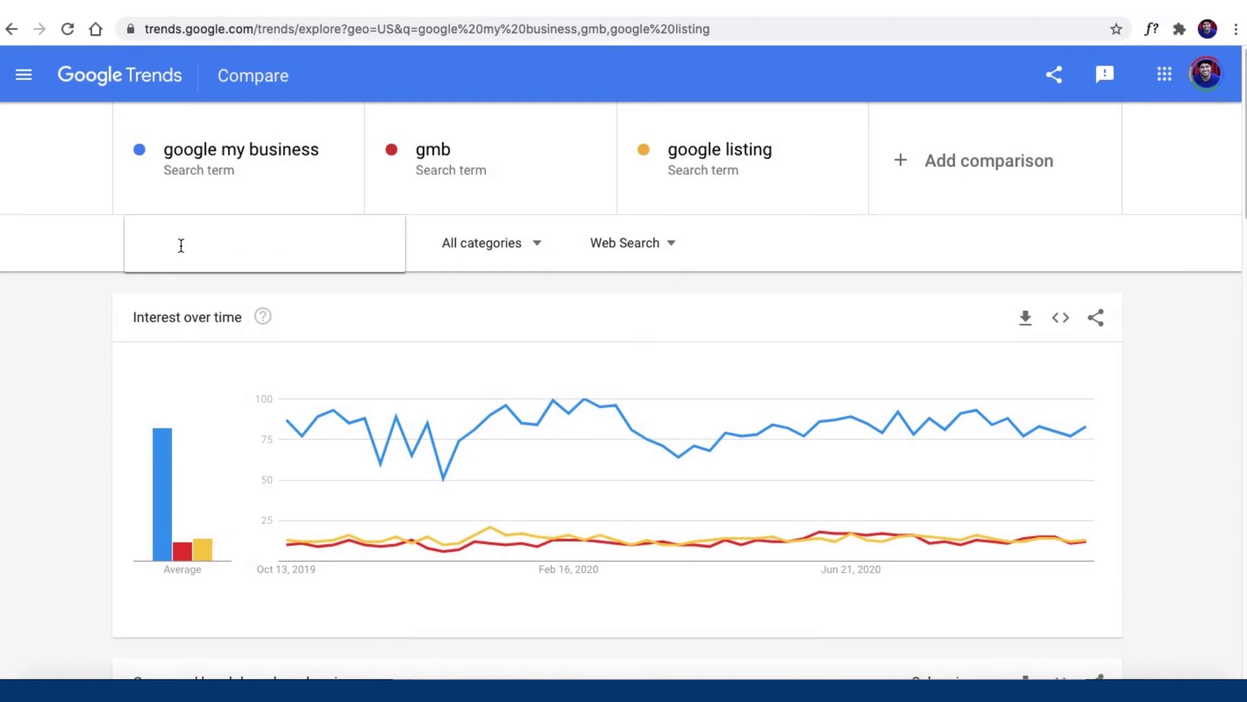
type("india")
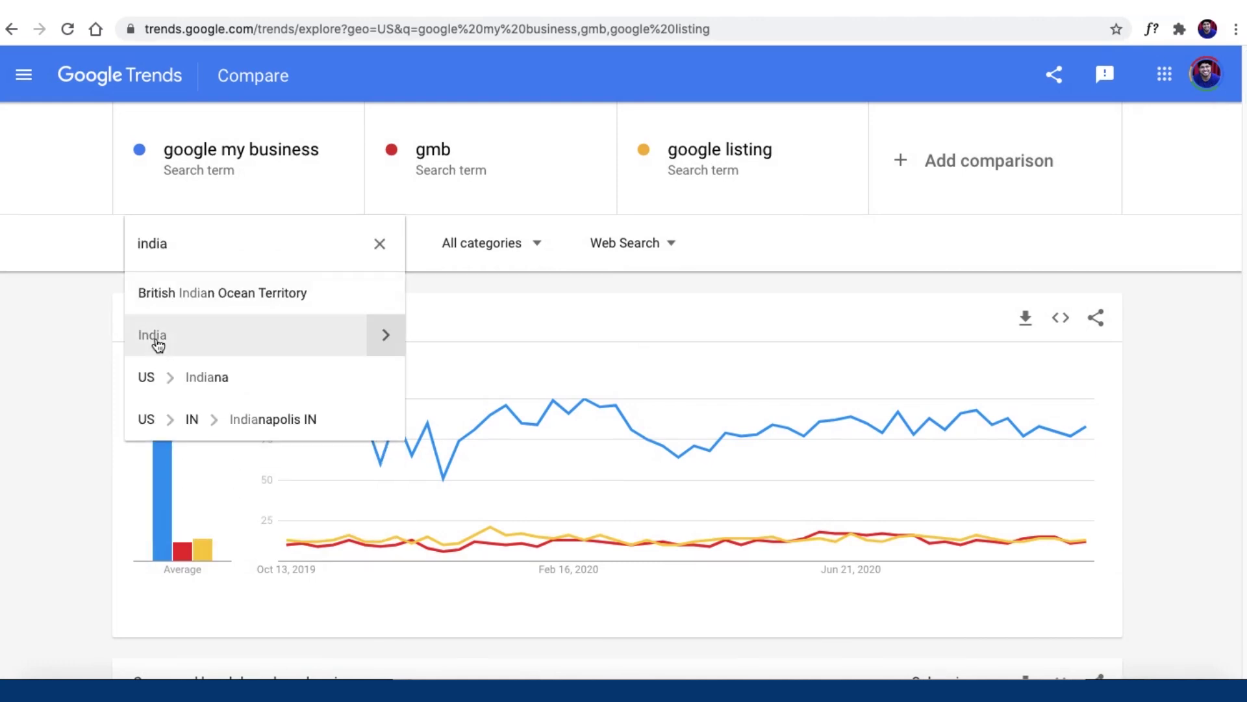
left_click_drag(191, 245, 116, 245)
type("delhi")
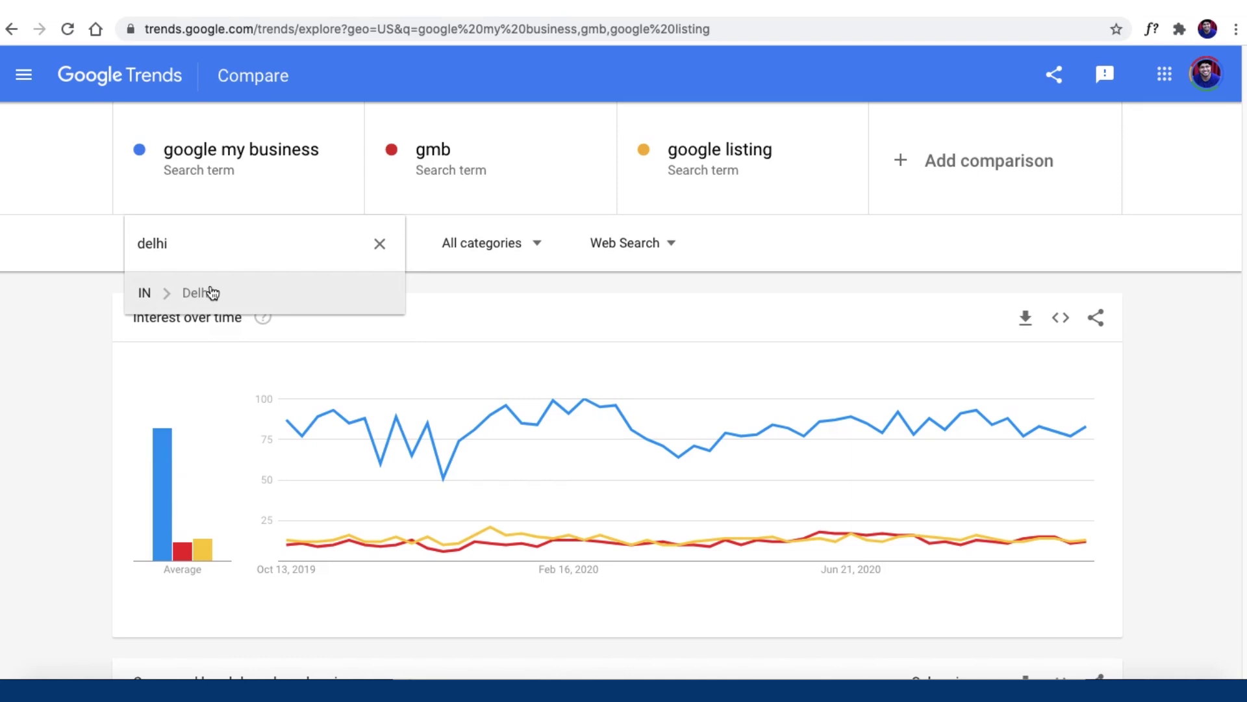
left_click(212, 293)
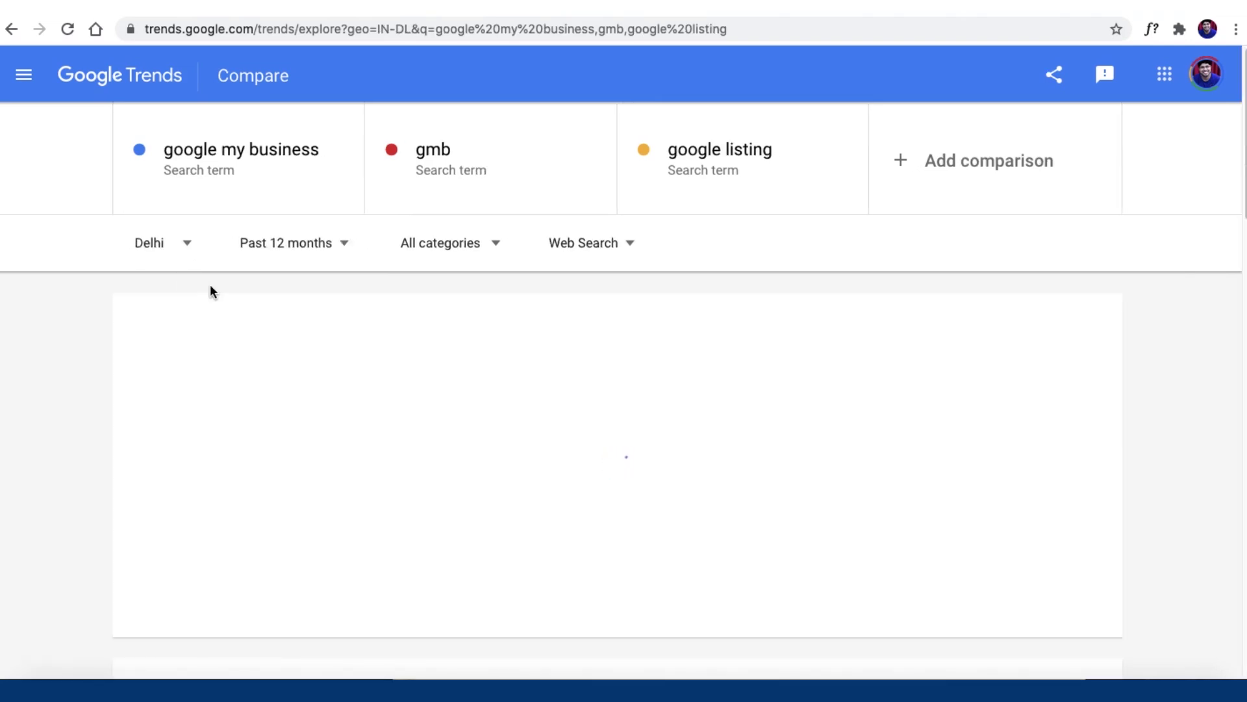
Step: Set the comparison's region to Worldwide
left_click(181, 251)
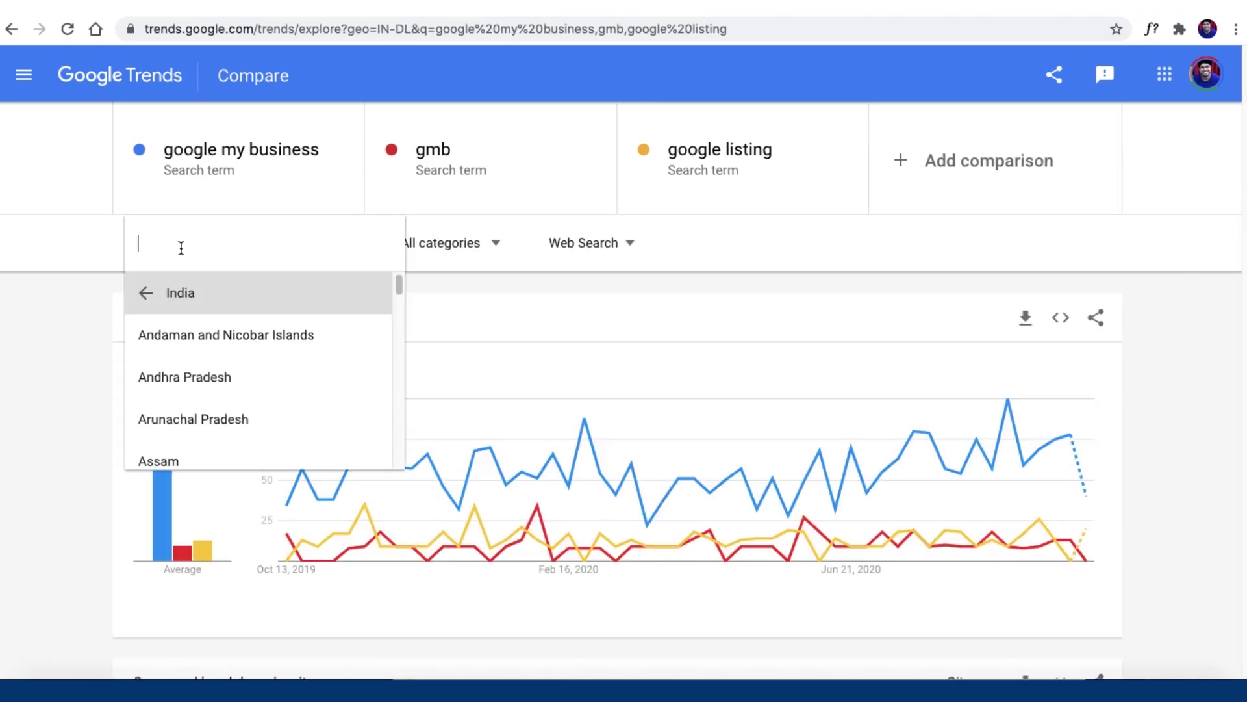
type("world")
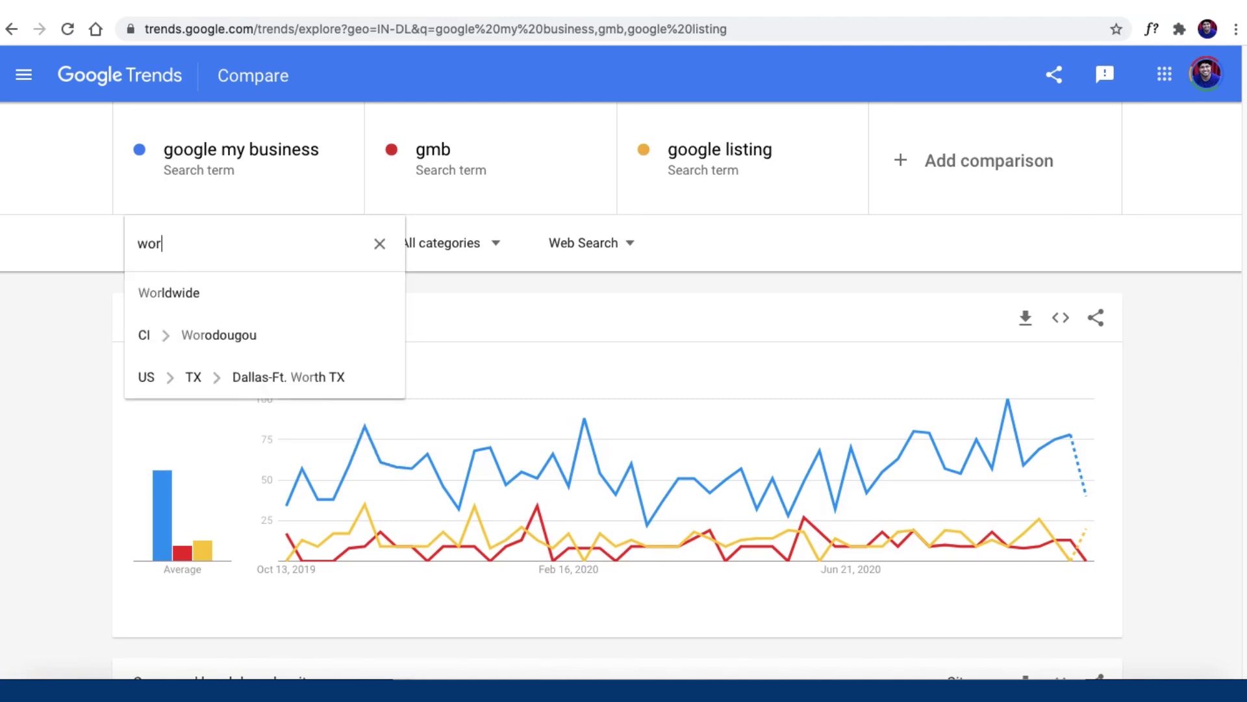
left_click(184, 293)
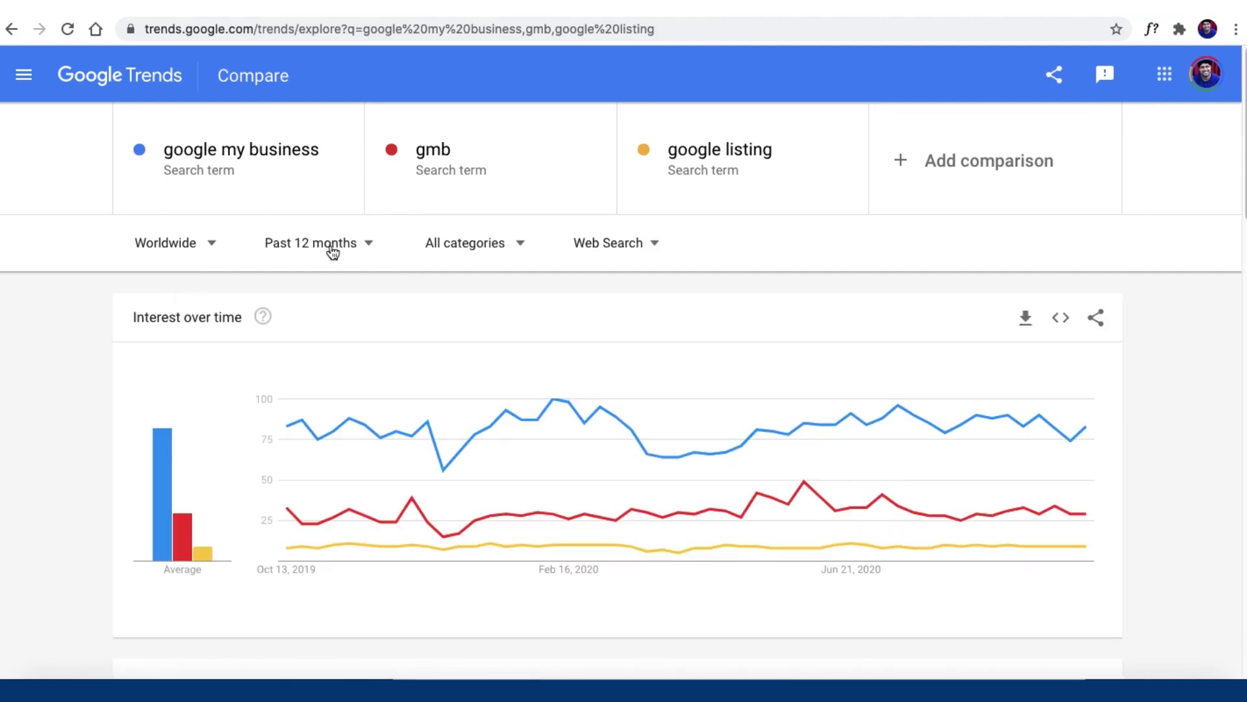
Step: Review the available time ranges and category options for the comparison, leaving both filters as they are
left_click(334, 249)
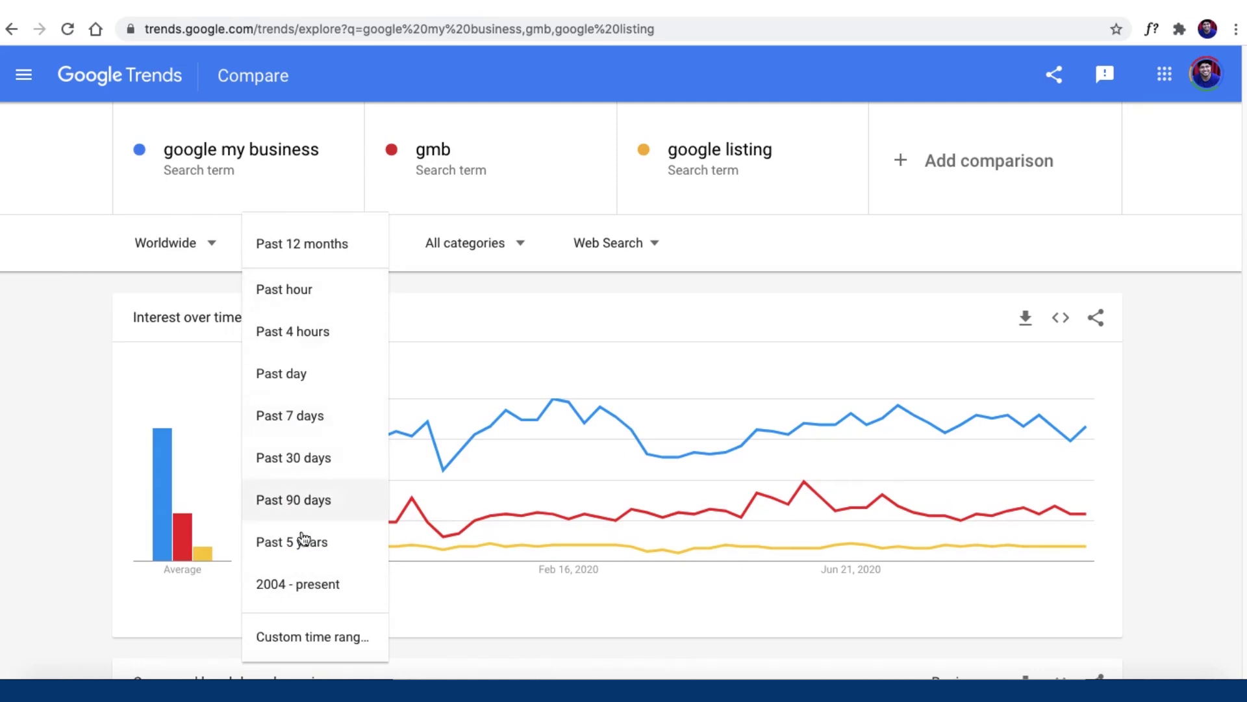
left_click(433, 283)
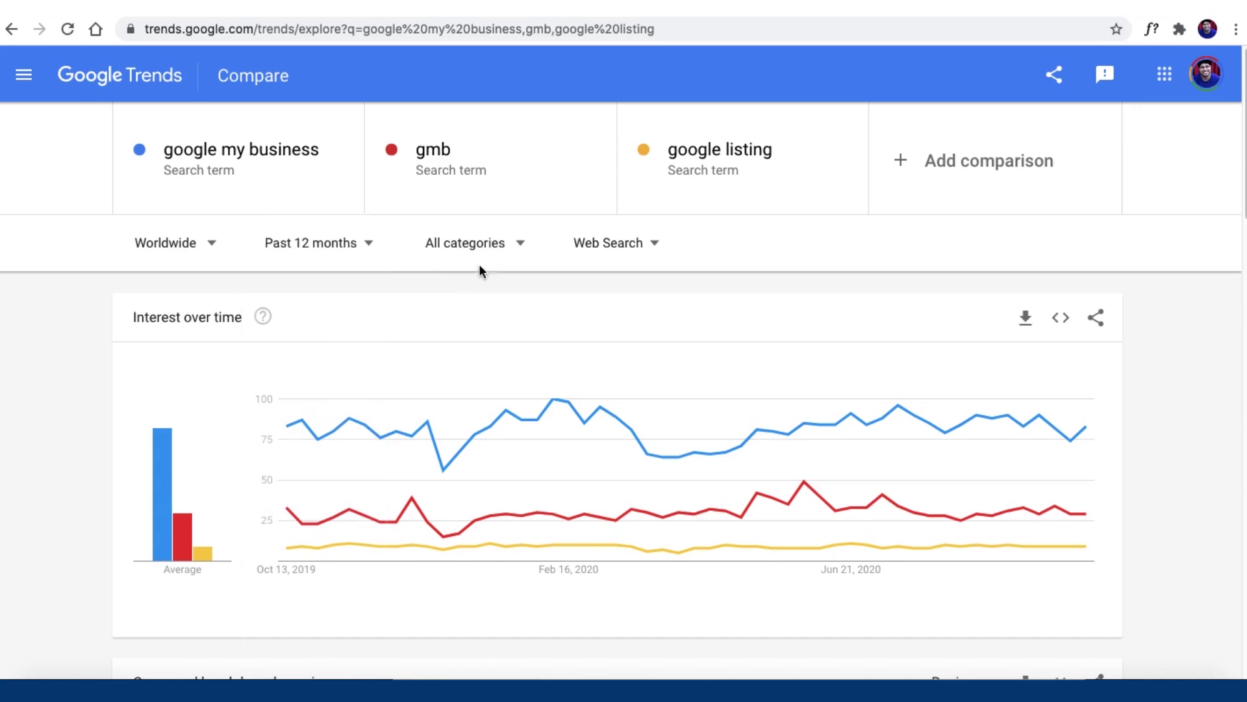
left_click(505, 245)
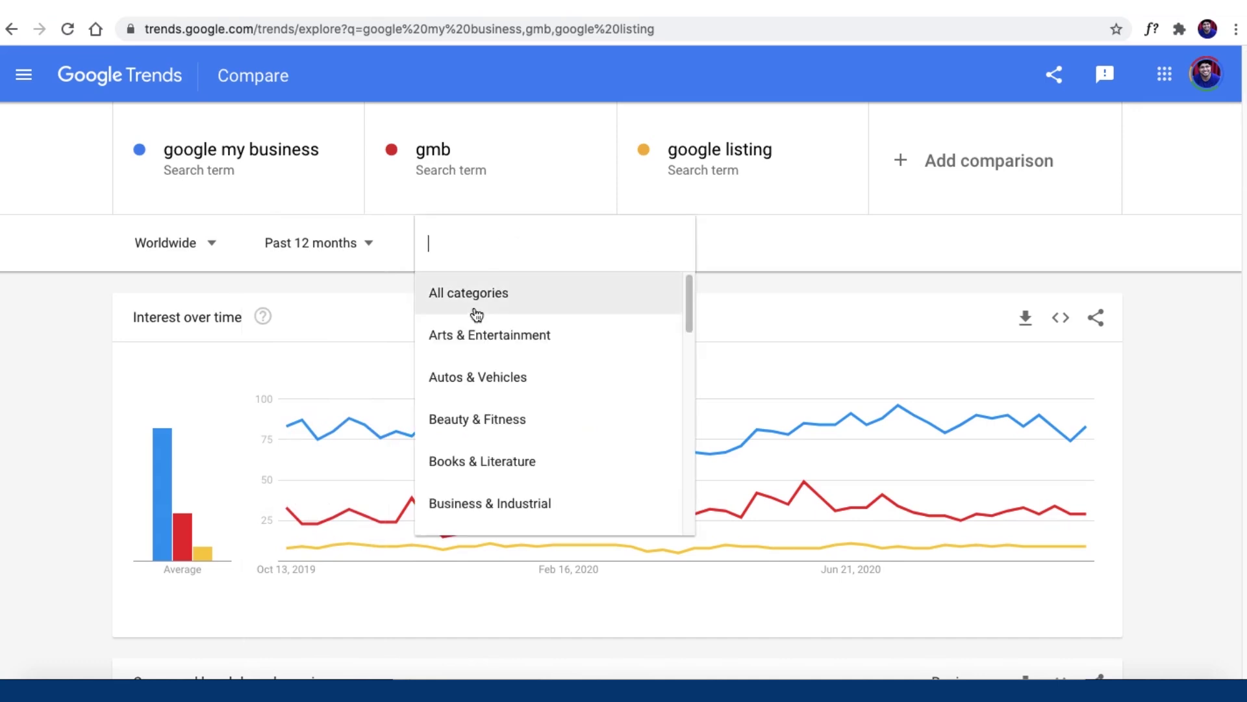
scroll(501, 398, "down", 3)
scroll(501, 398, "down", 10)
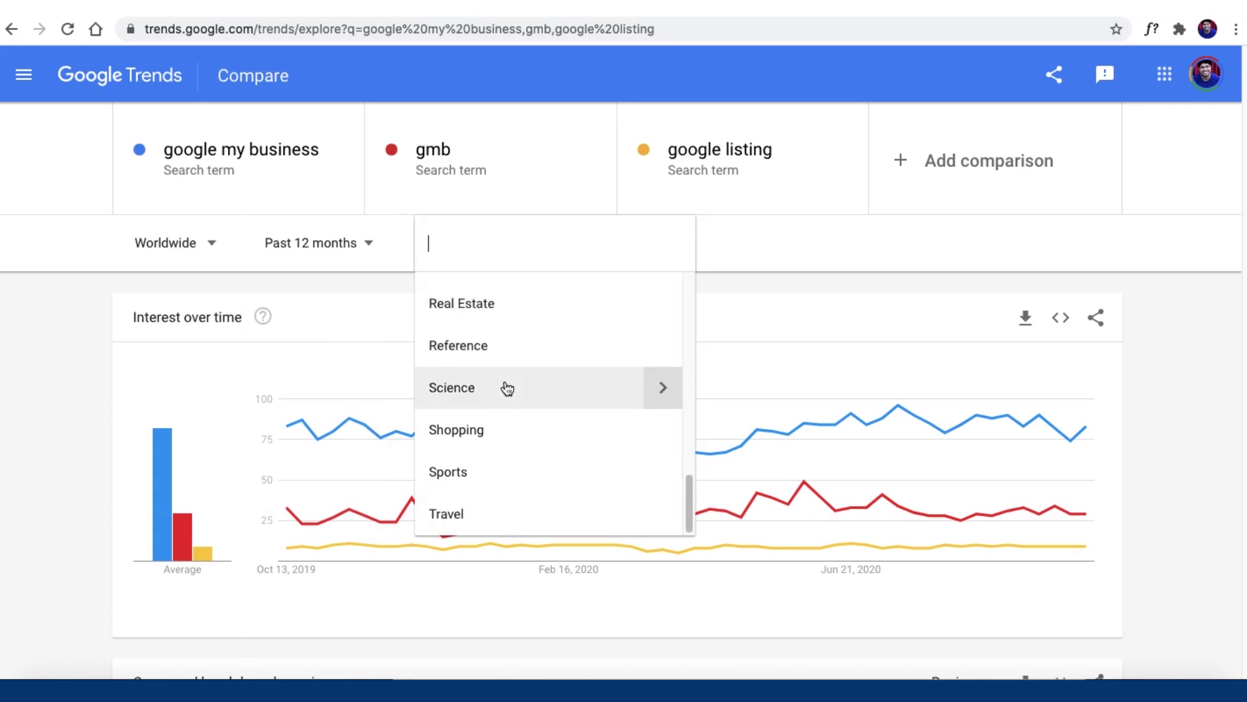
scroll(588, 384, "up", 13)
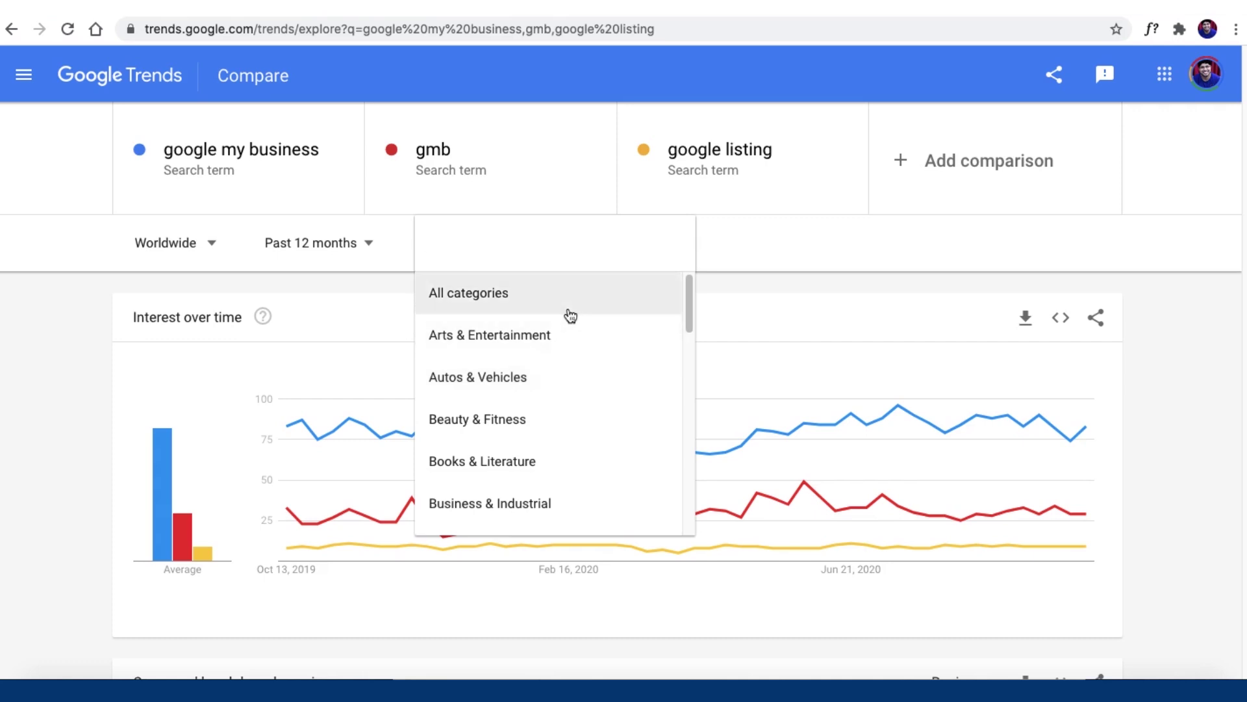
left_click(801, 231)
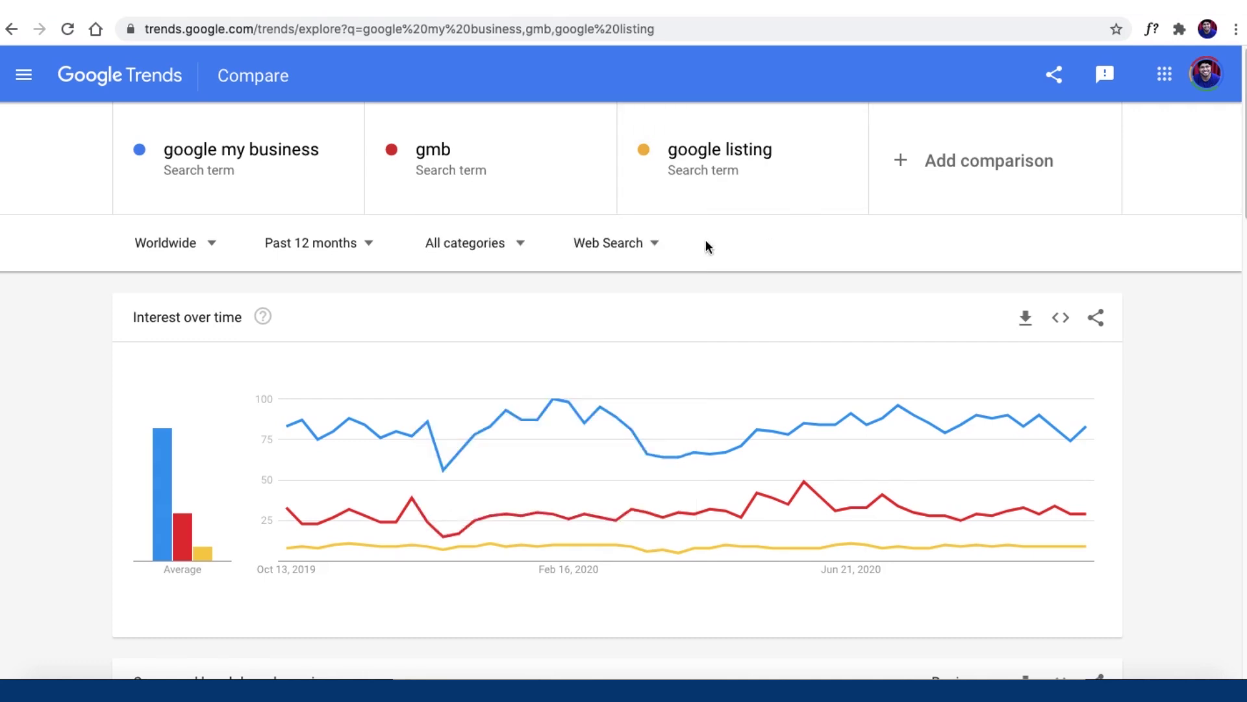
Step: View the comparison for Image Search and return the search type to Web Search
left_click(622, 250)
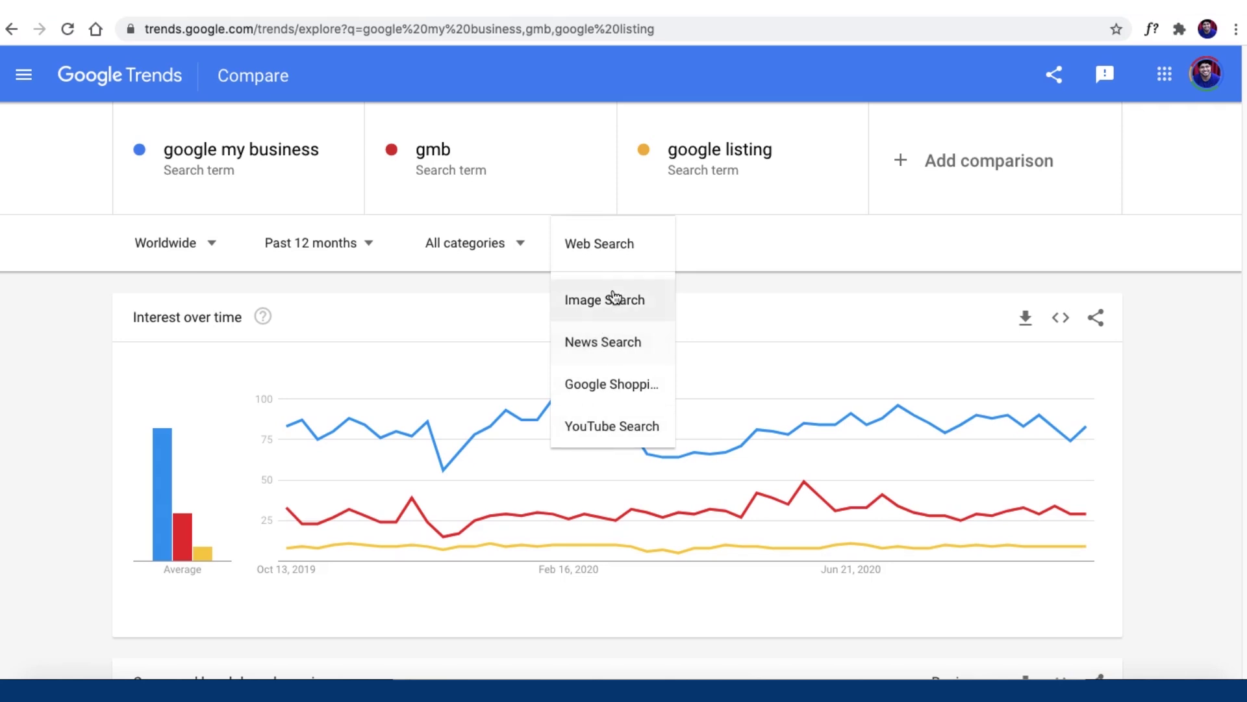
left_click(591, 290)
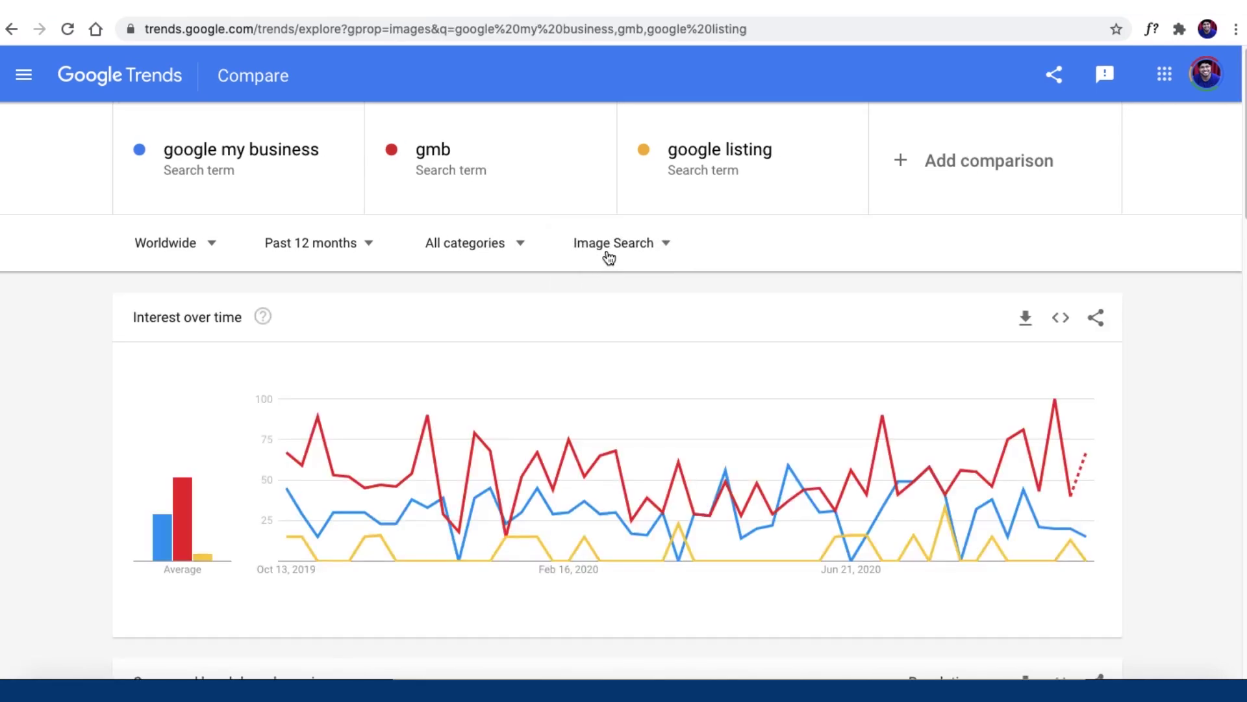
left_click(606, 249)
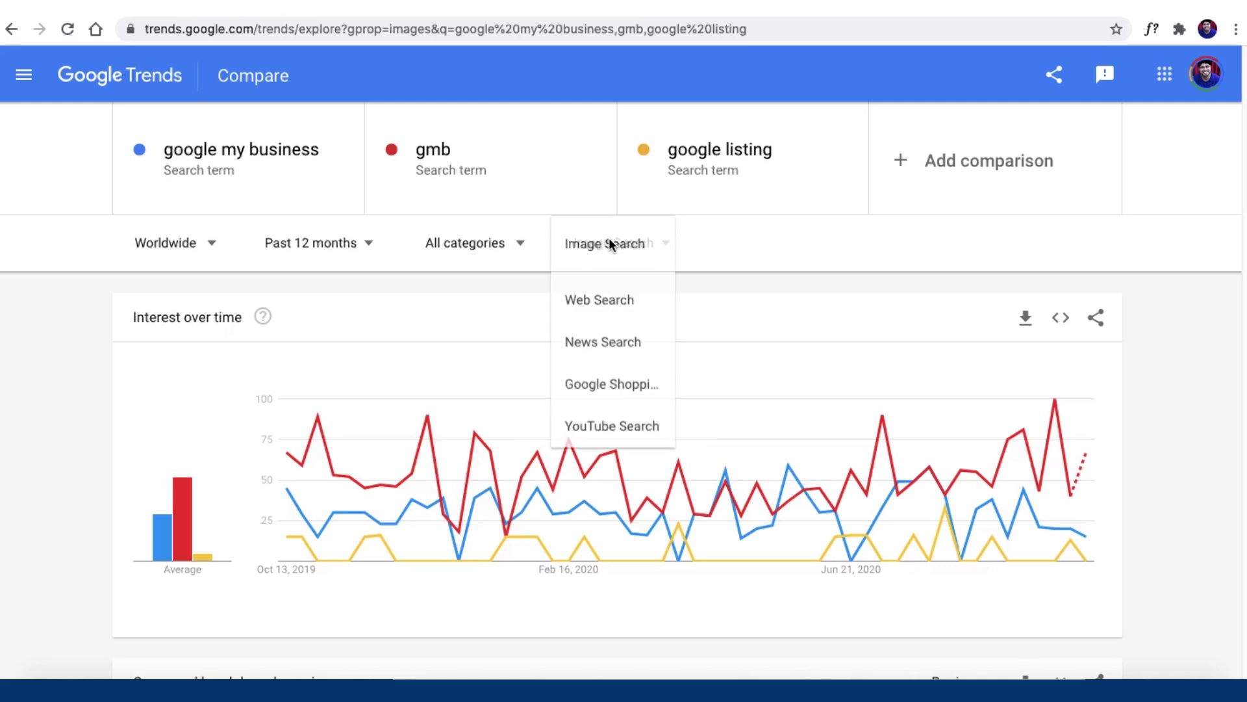
left_click(591, 284)
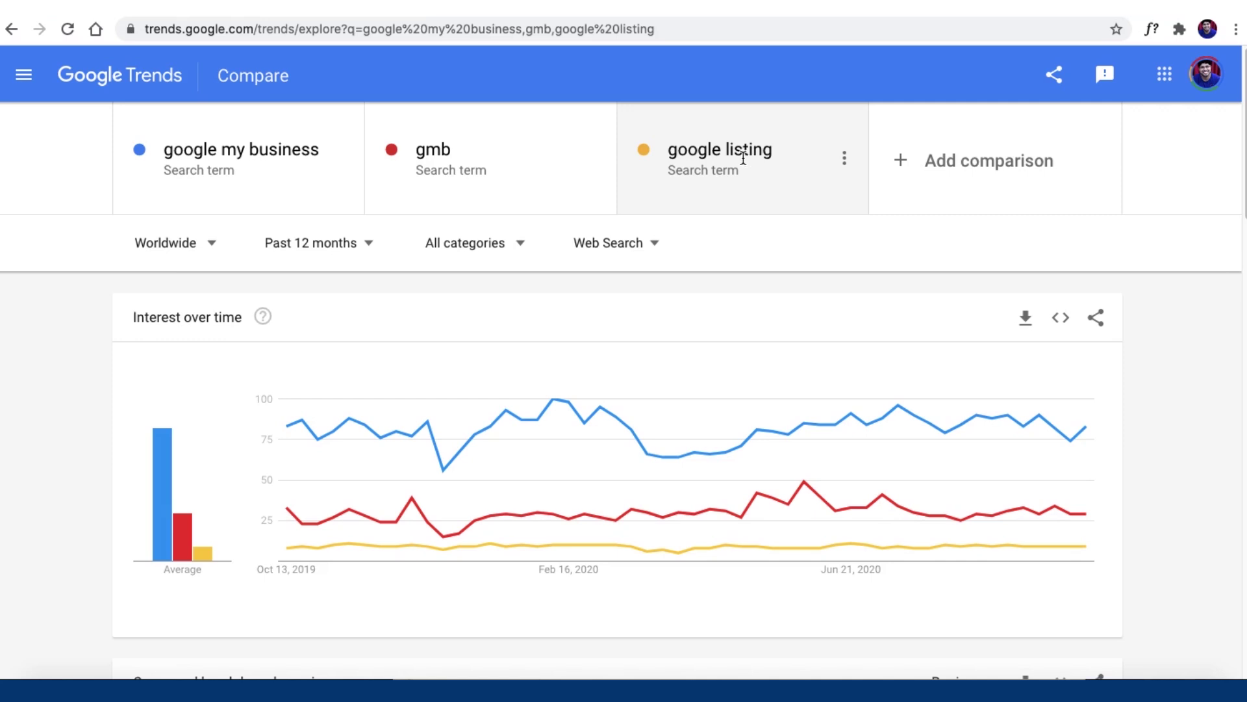
Step: Set the comparison's region to United States
left_click(199, 250)
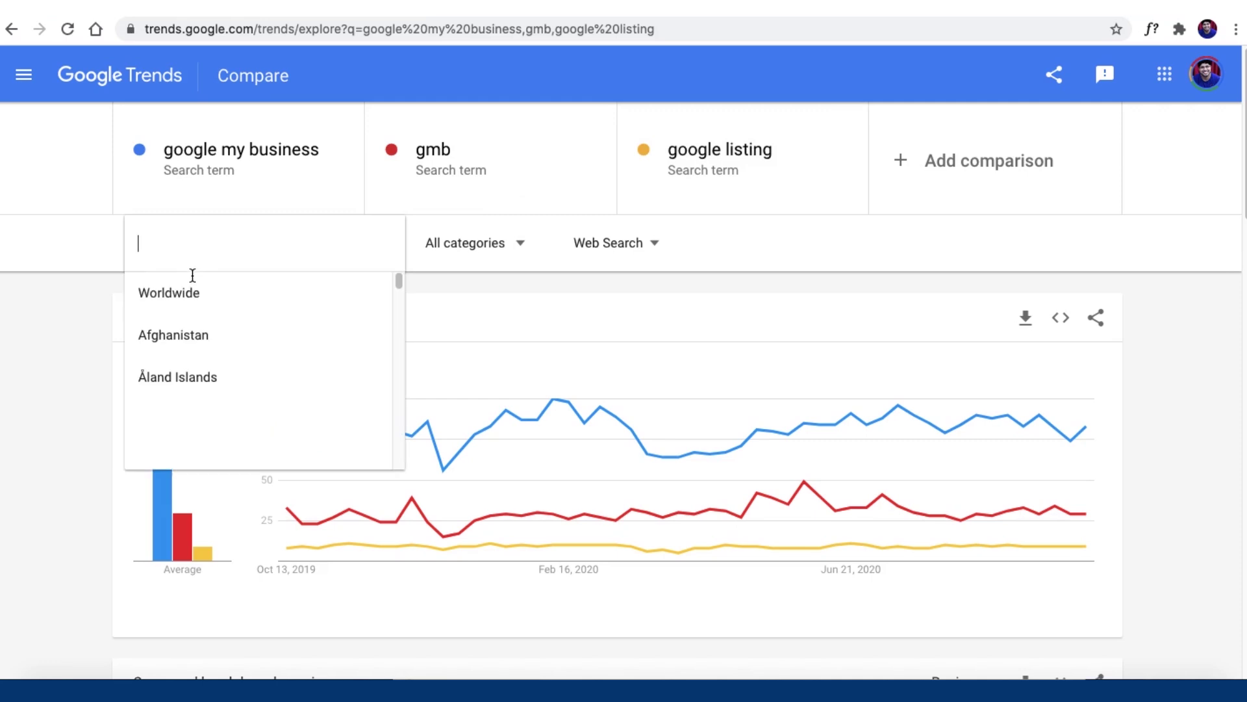
type("us")
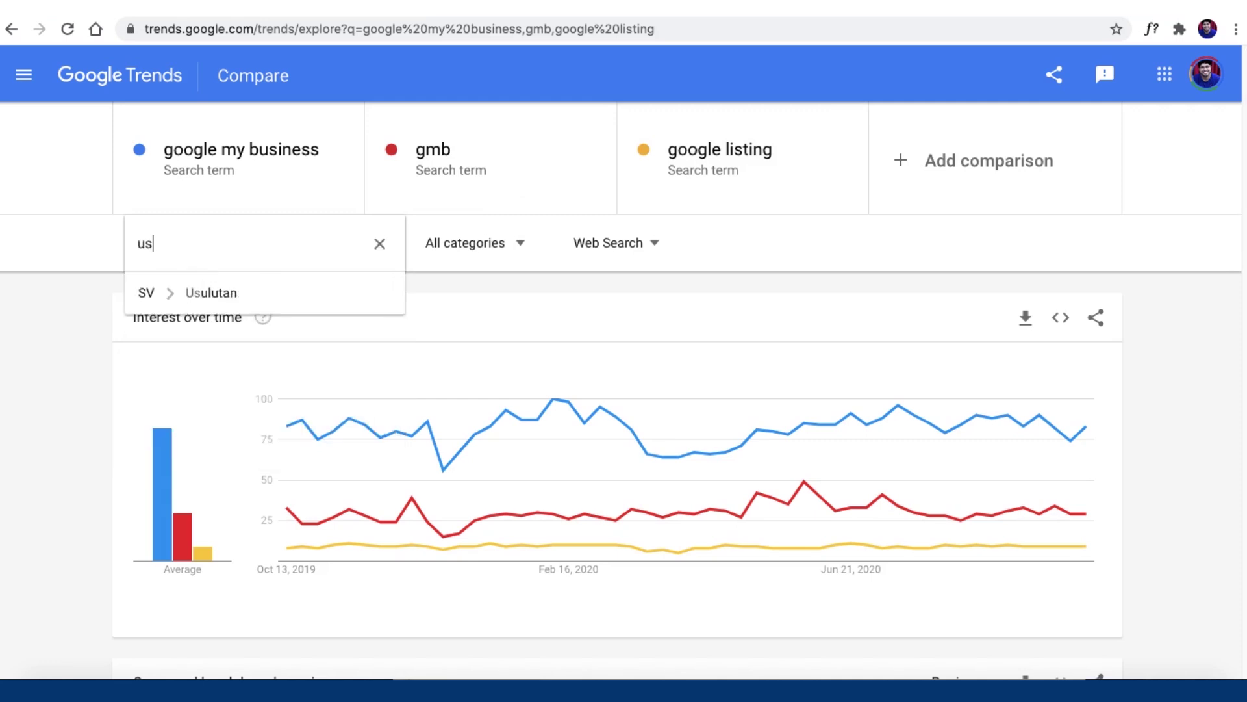
key("BackSpace")
type("nit")
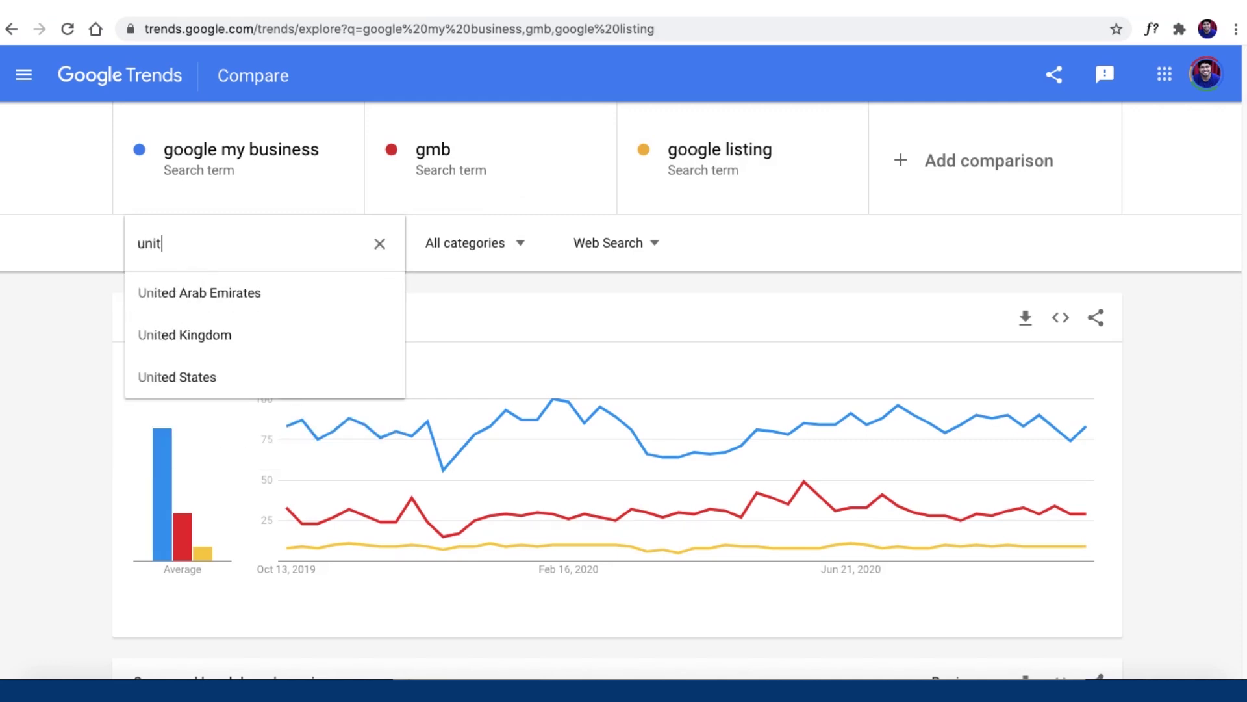
left_click(204, 375)
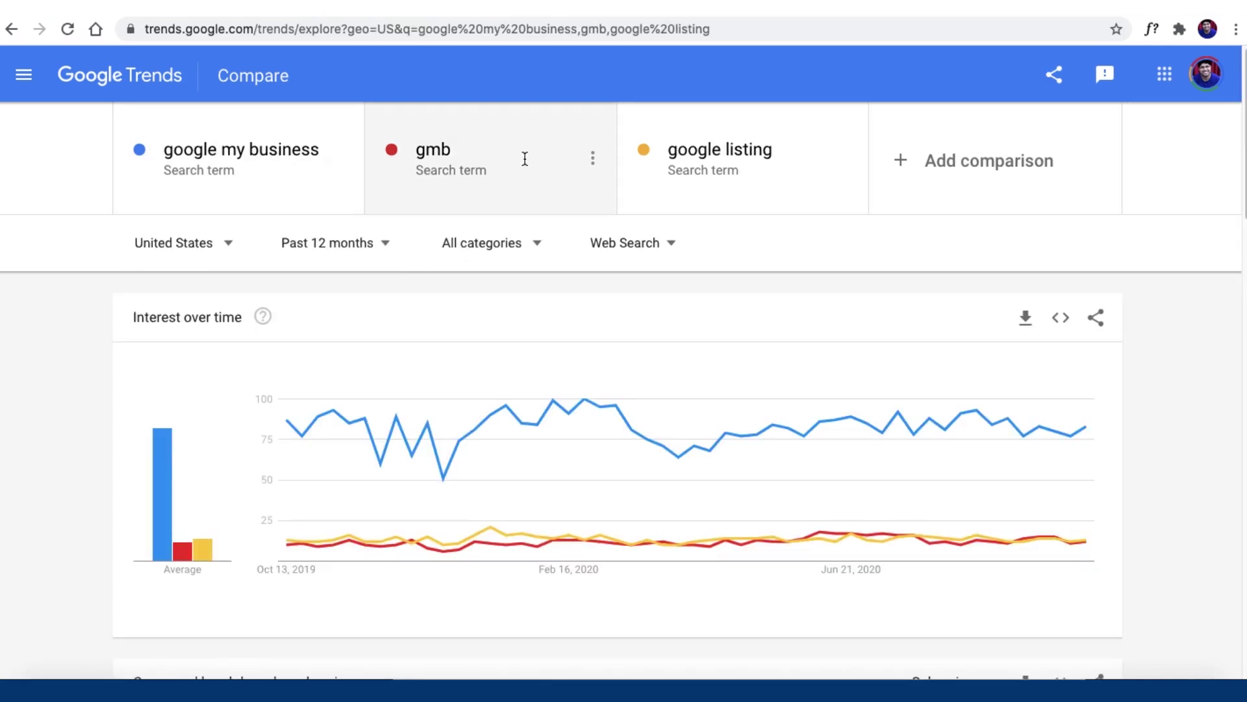
Step: Add "google my business" as a fourth search term to the comparison
left_click(955, 160)
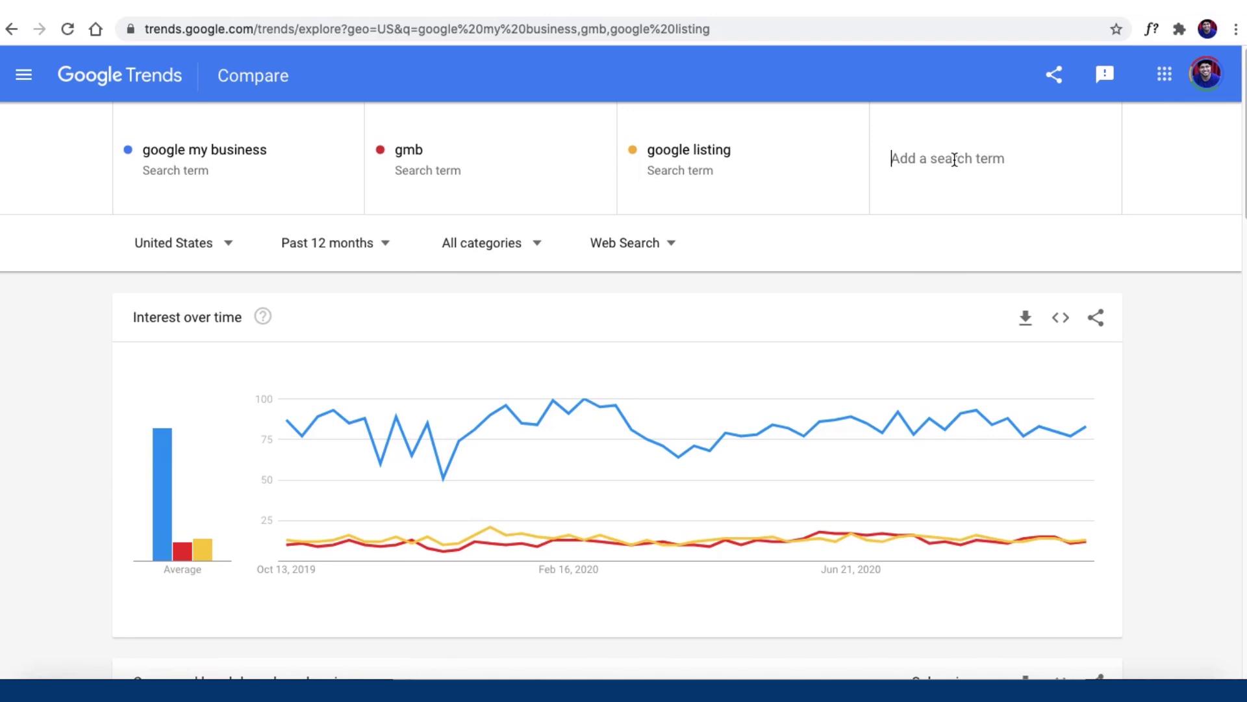
type("google my business")
key("Return")
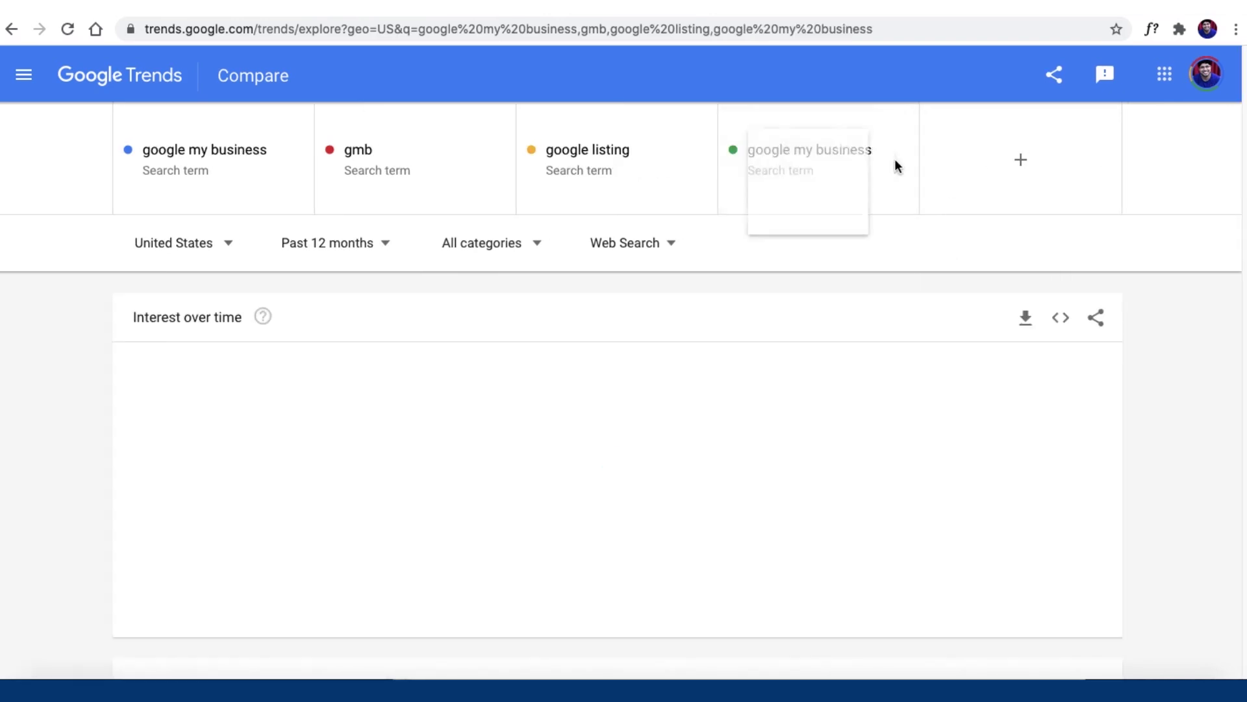
Step: Filter only the fourth term, the duplicate "google my business", to India
left_click(837, 244)
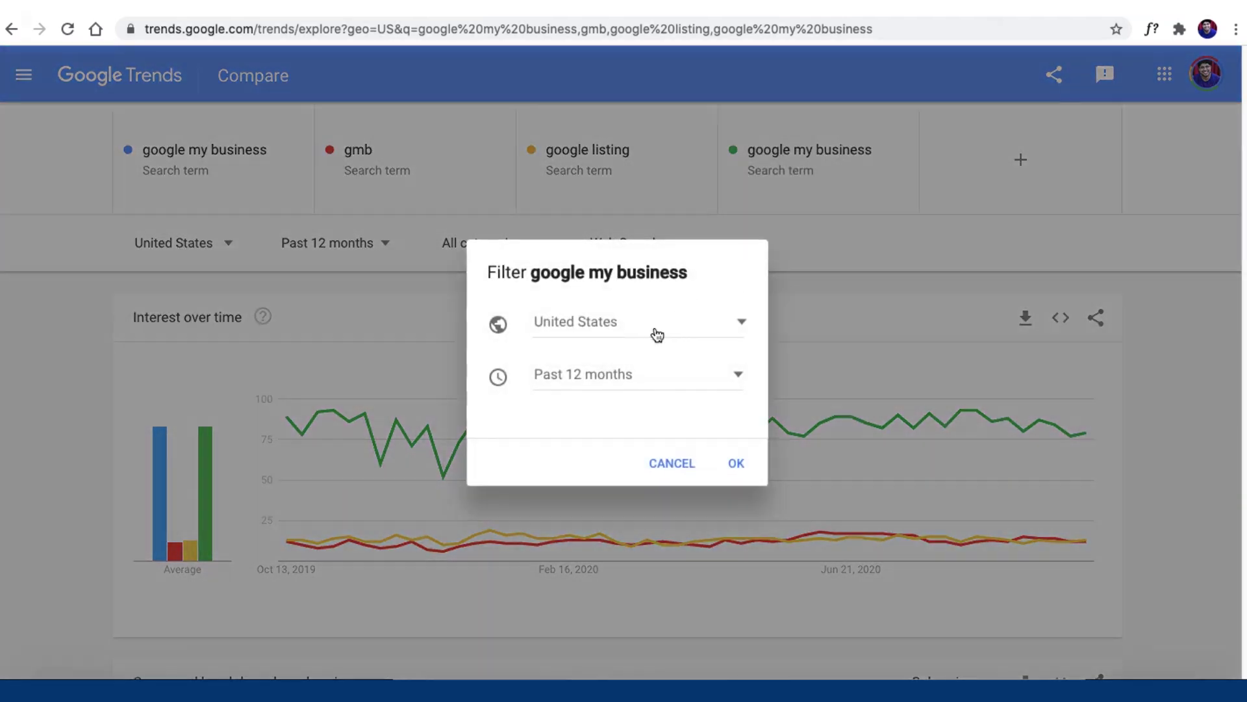
left_click(658, 335)
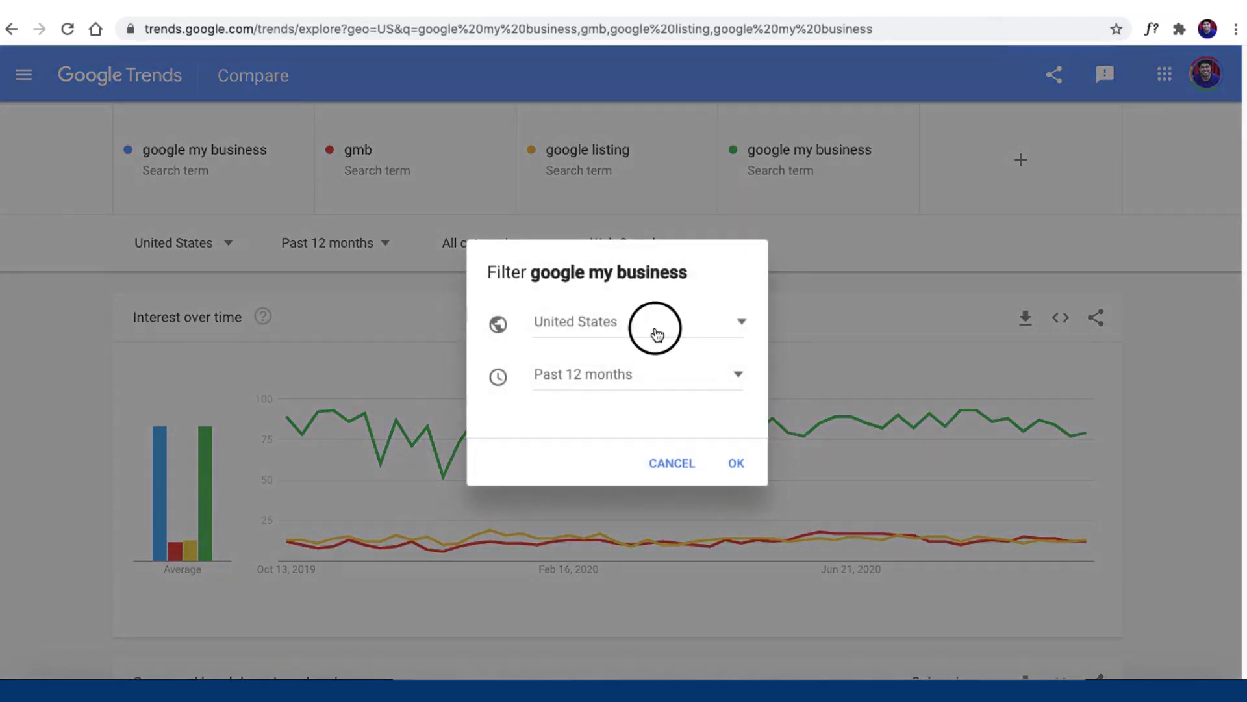
type("india")
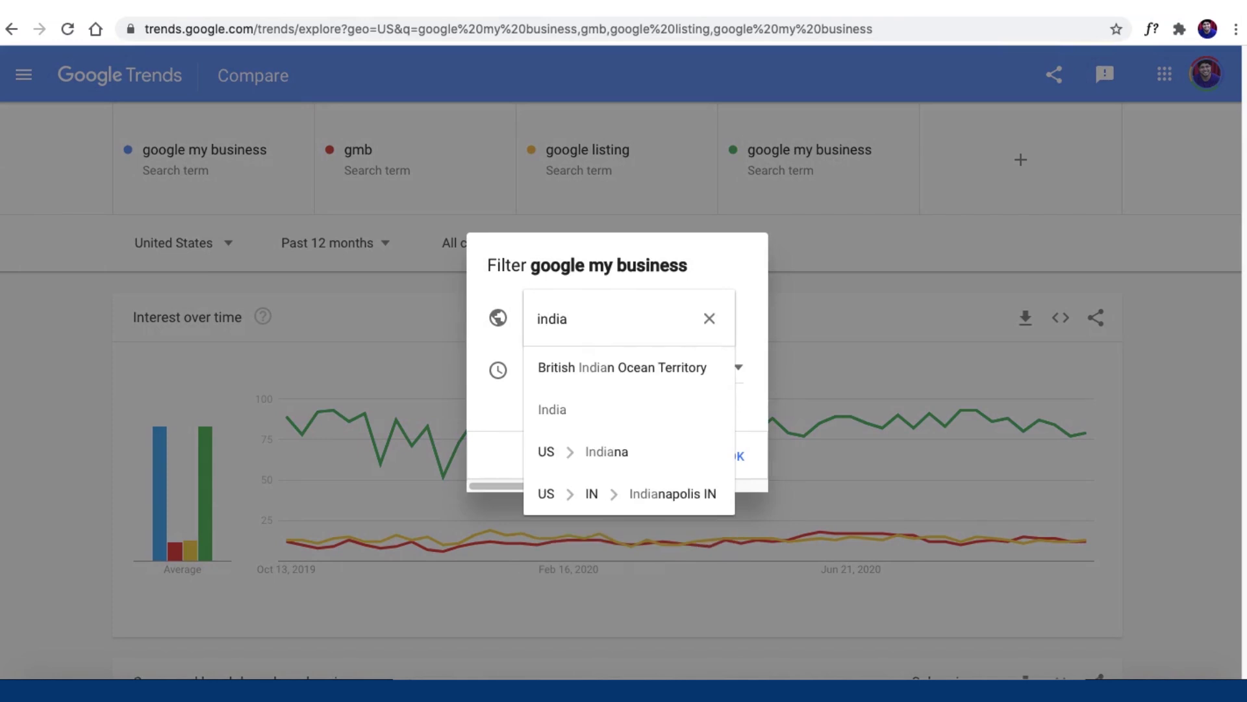
left_click(602, 409)
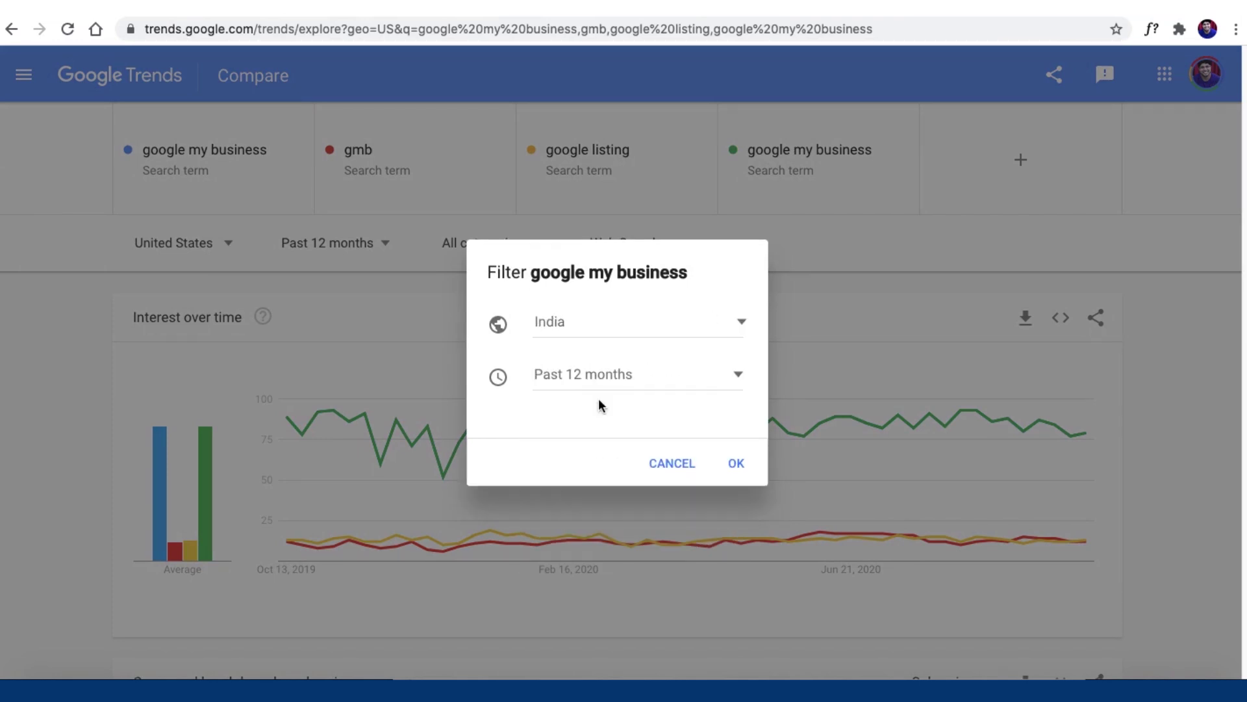
left_click(733, 465)
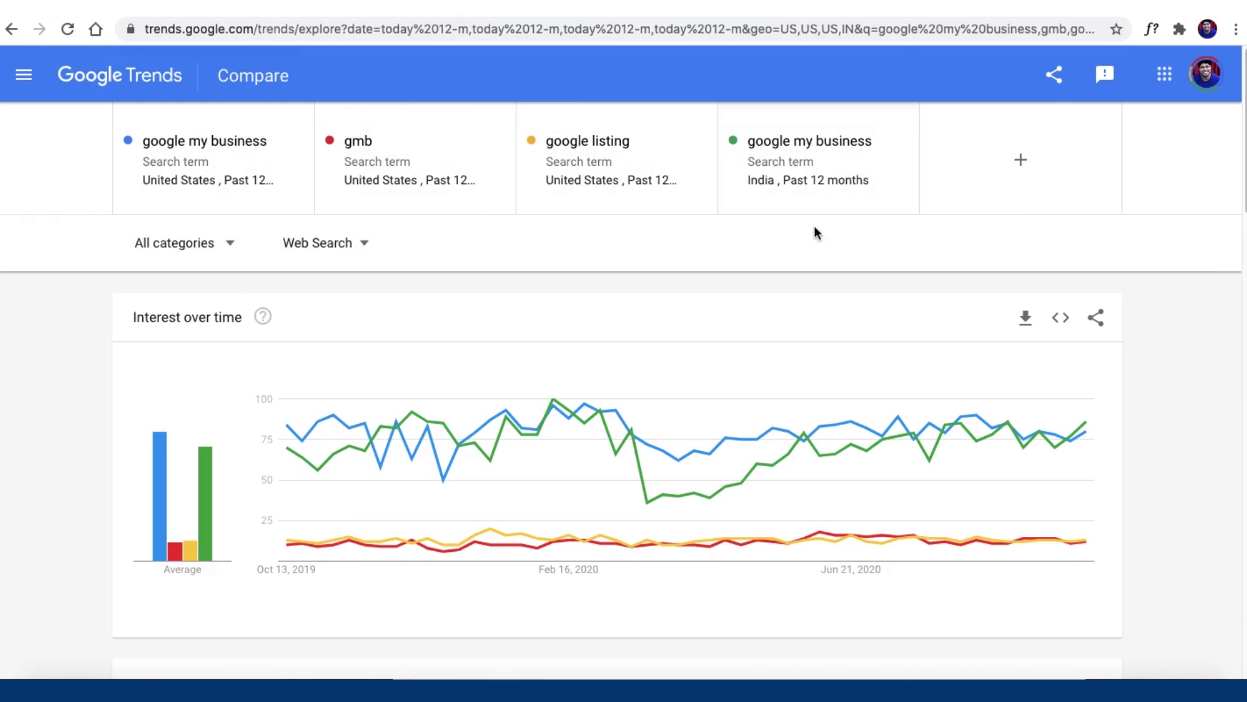
Step: Reset all filters and remove the fourth term, the duplicate "google my business", from the comparison
left_click(899, 158)
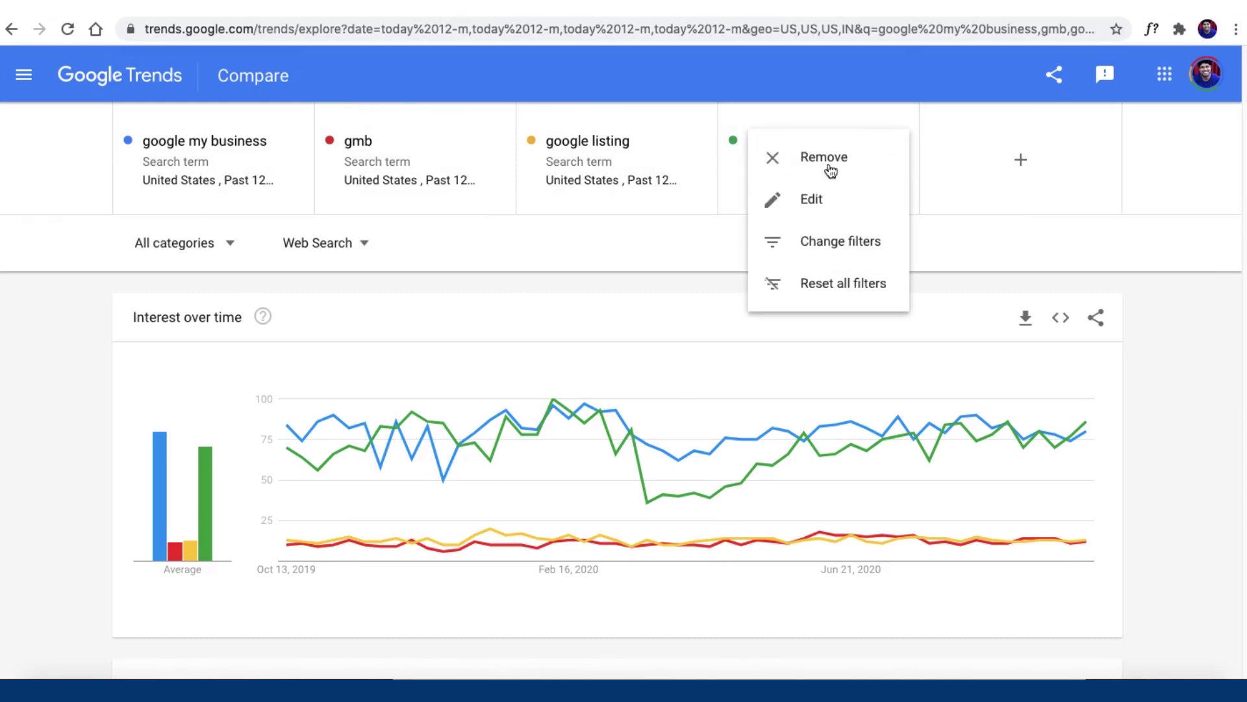
left_click(838, 286)
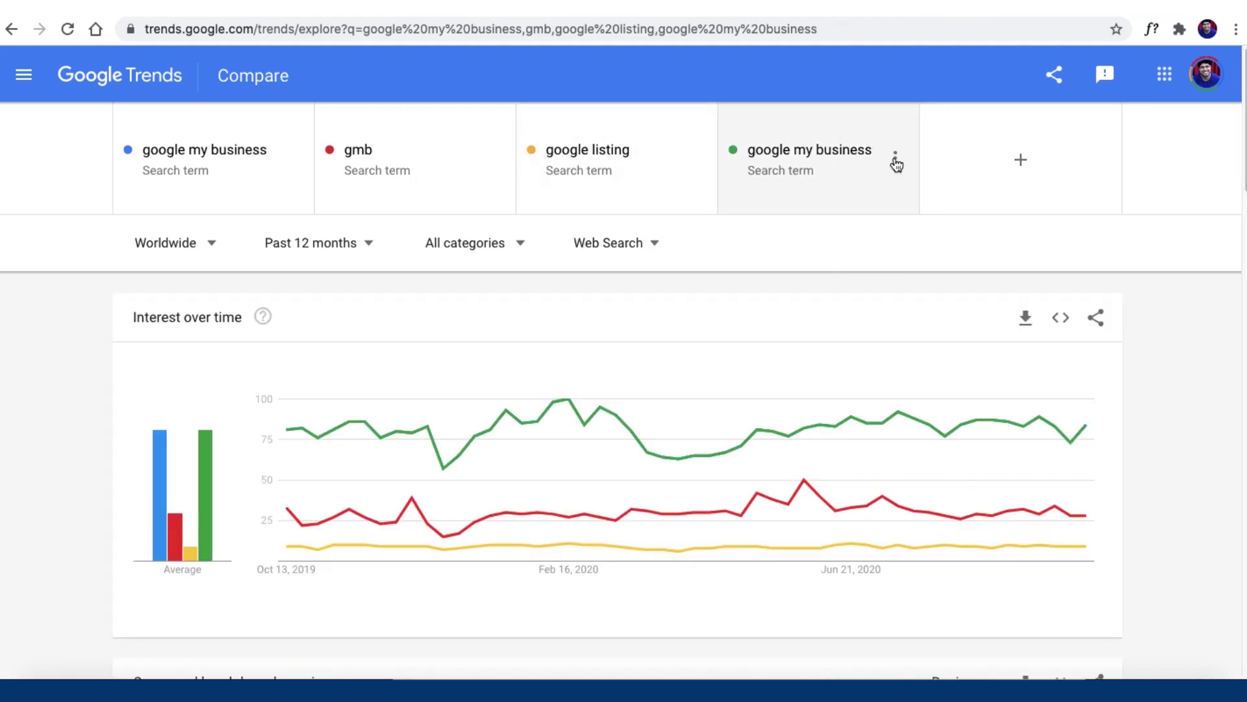
left_click(895, 159)
left_click(824, 158)
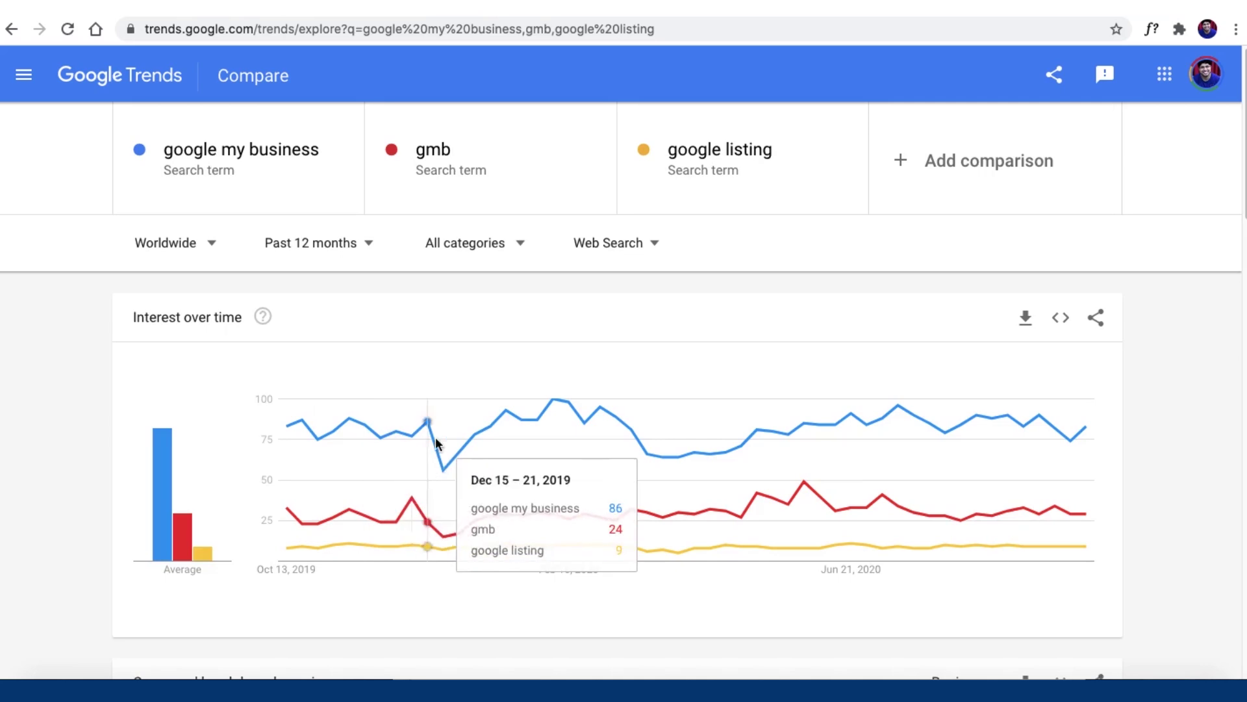
Step: Set the comparison's region to India and its time range to Past 5 years
mouse_move(556, 416)
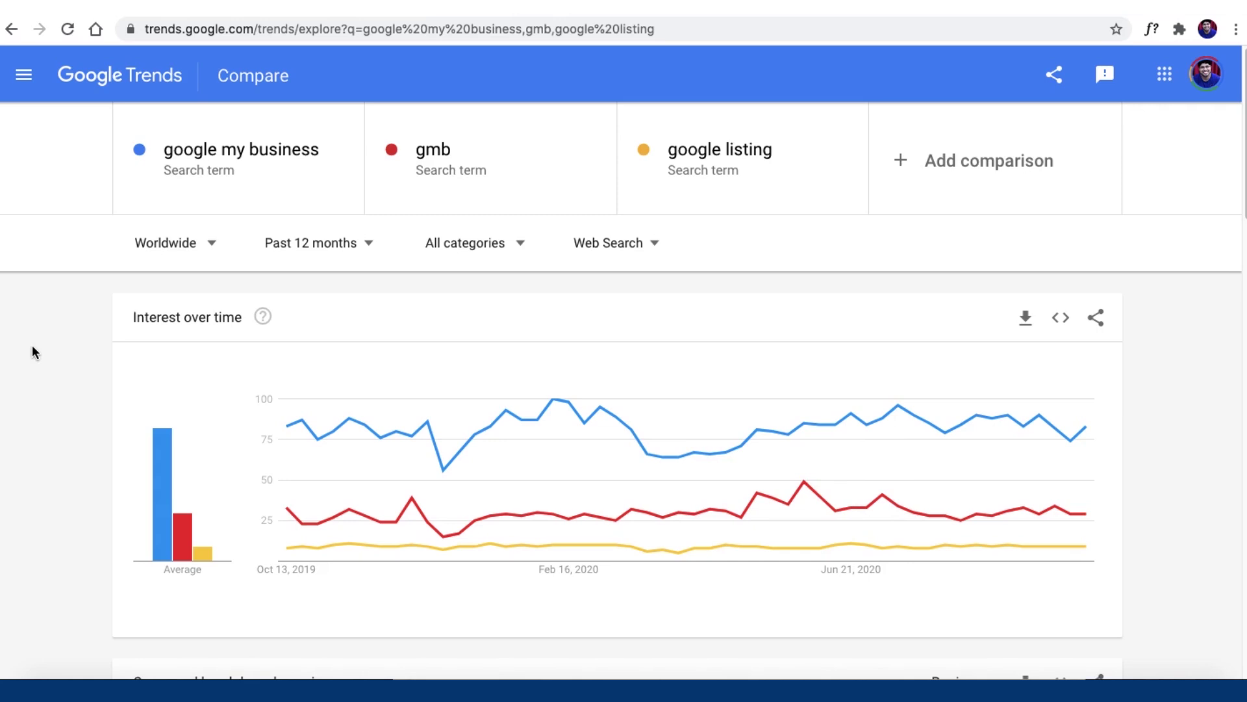
left_click(161, 245)
type("india")
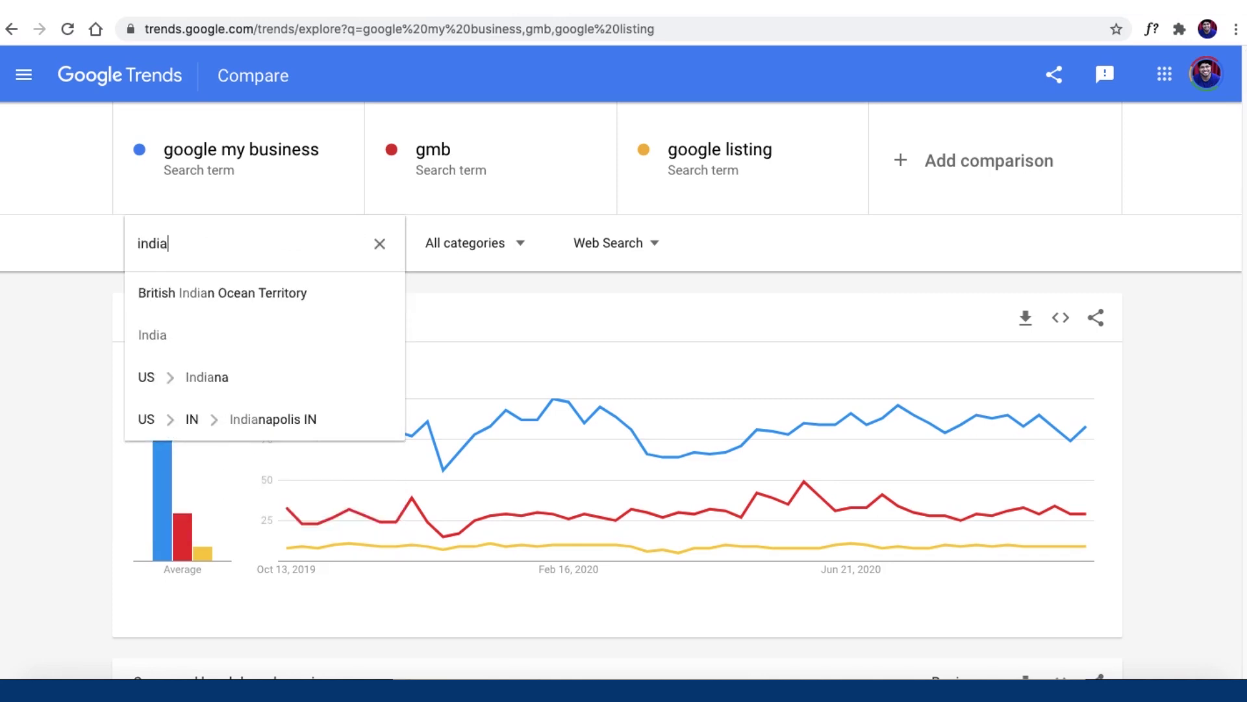
left_click(149, 353)
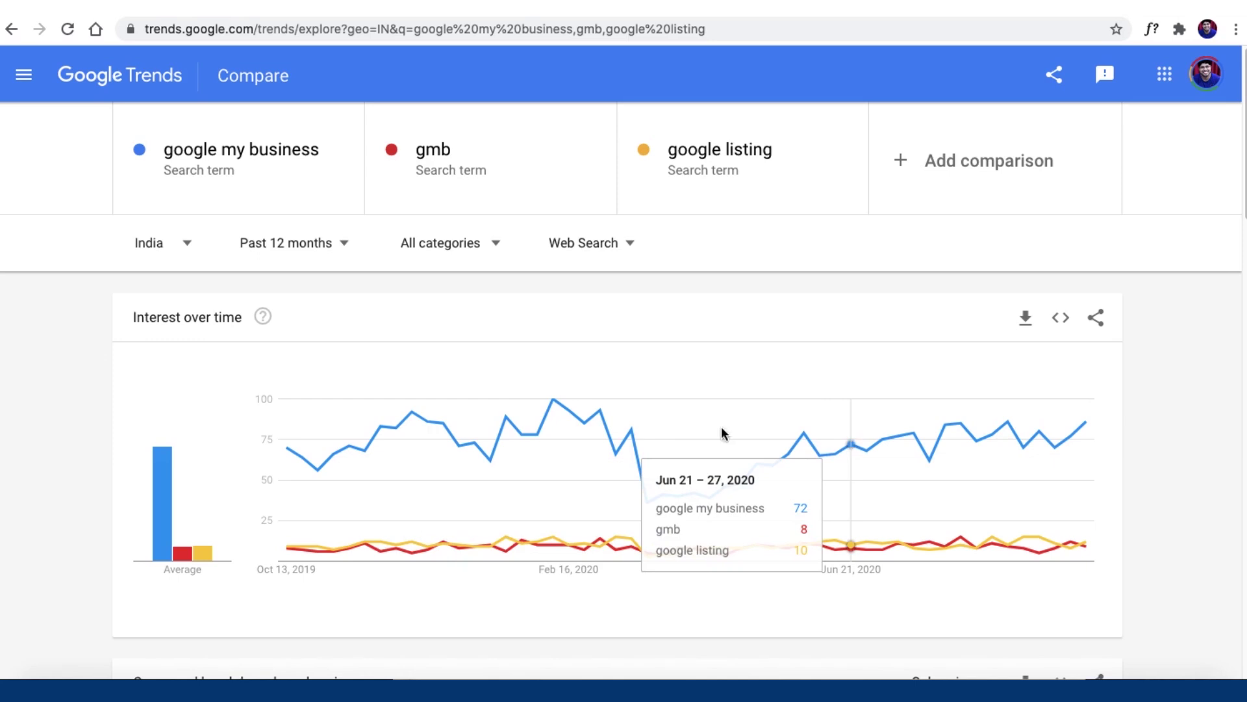
left_click(298, 250)
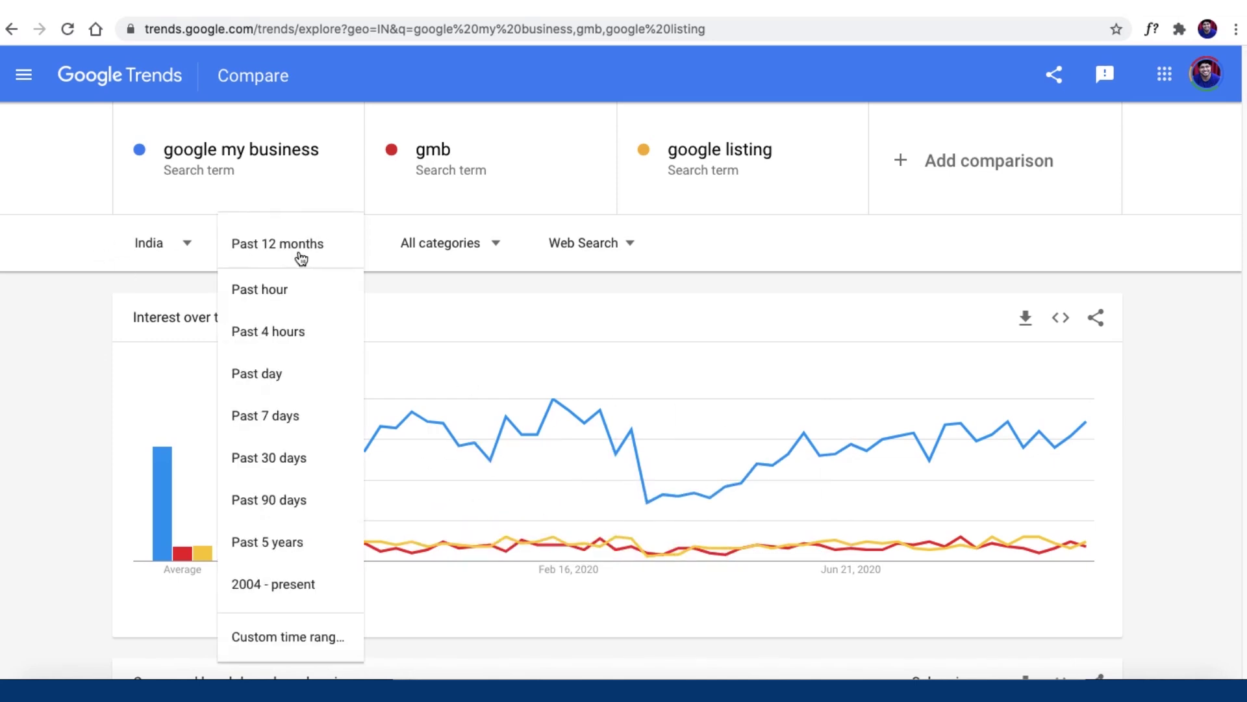
left_click(276, 541)
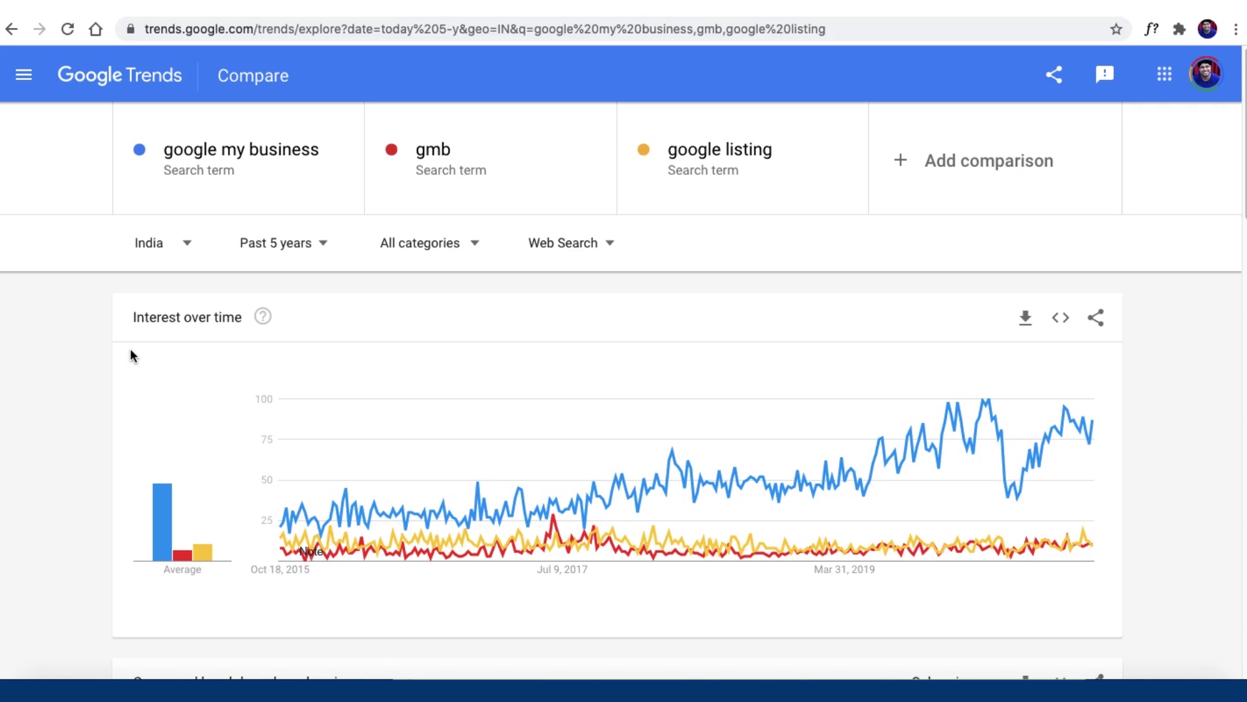
Step: Examine the related queries and the search interest of individual Indian subregions on the map for "google my business"
scroll(79, 359, "down", 13)
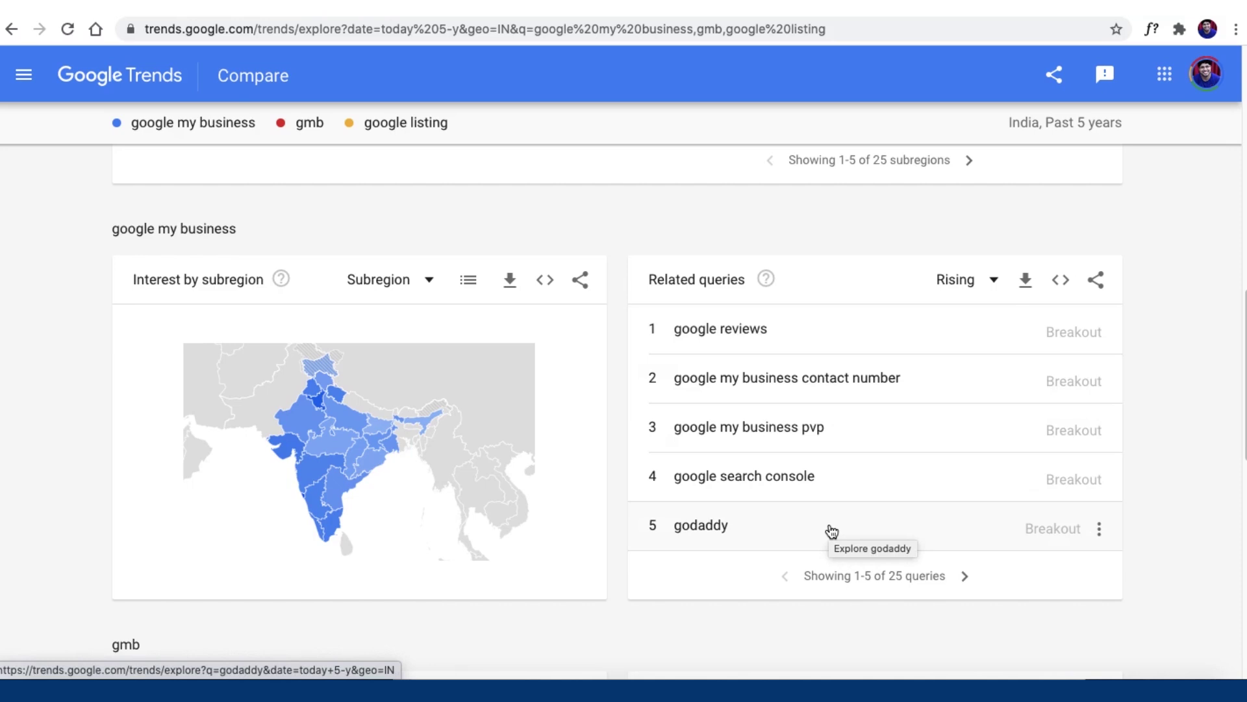
mouse_move(312, 426)
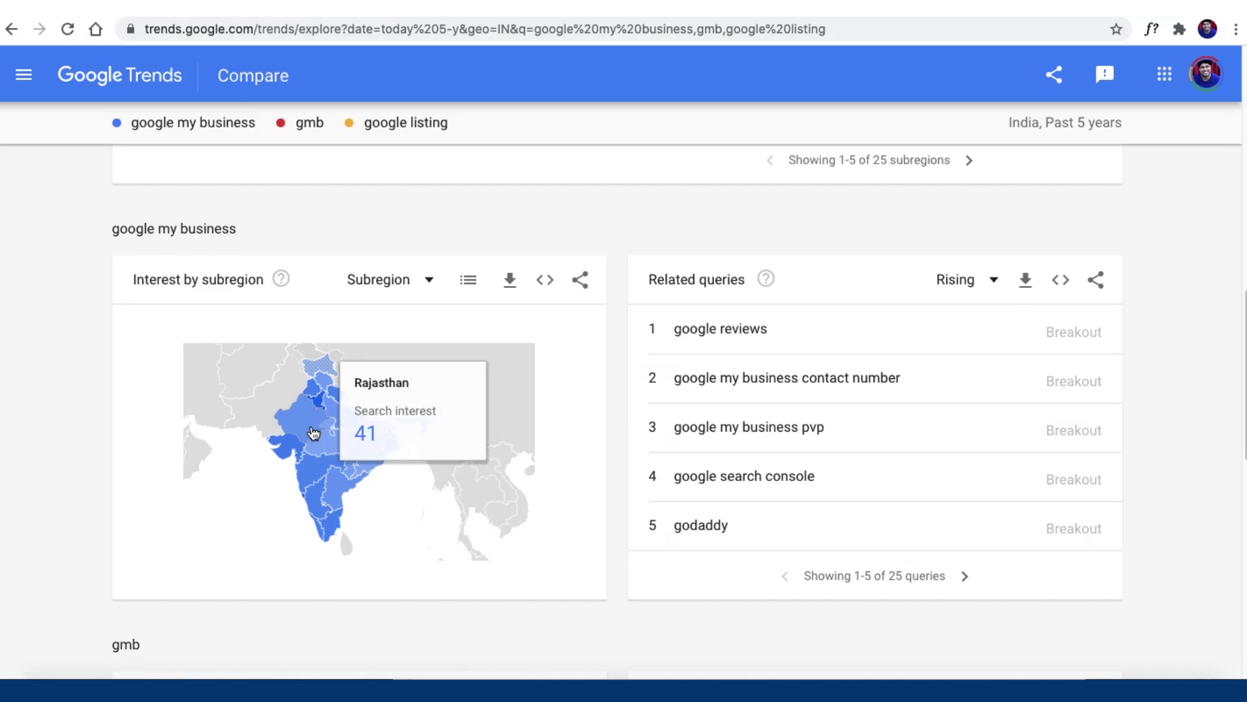
mouse_move(317, 404)
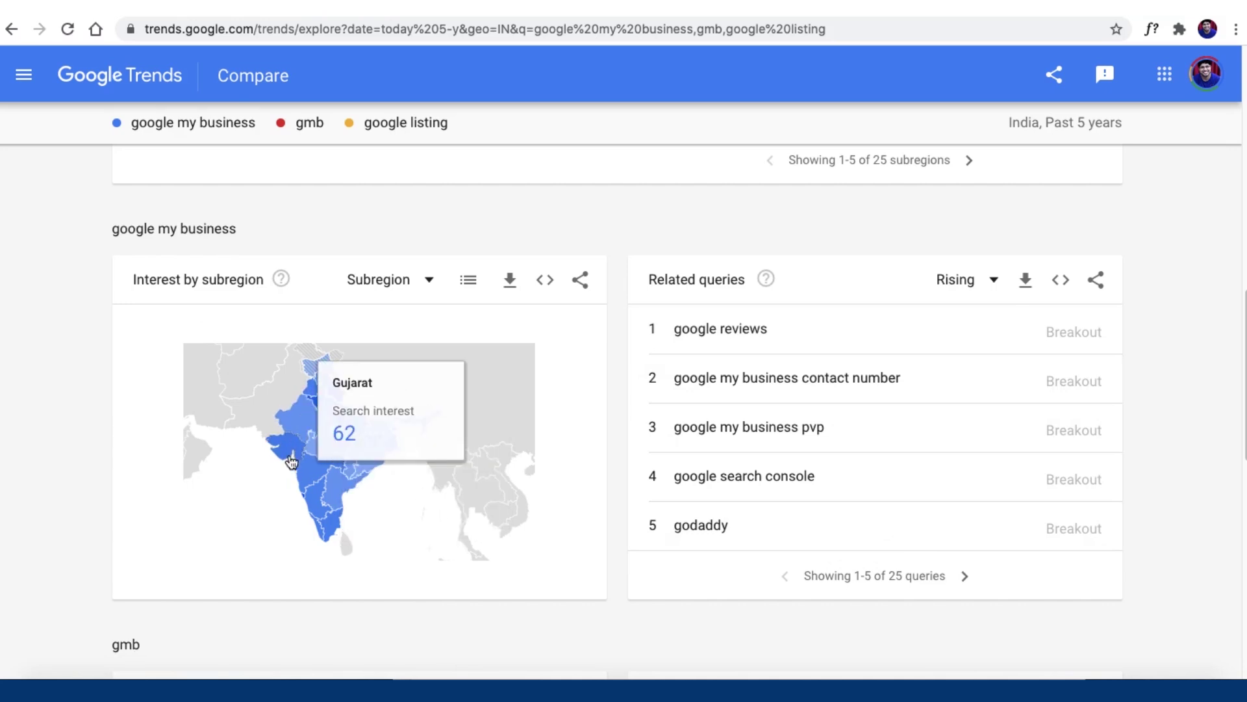
mouse_move(319, 505)
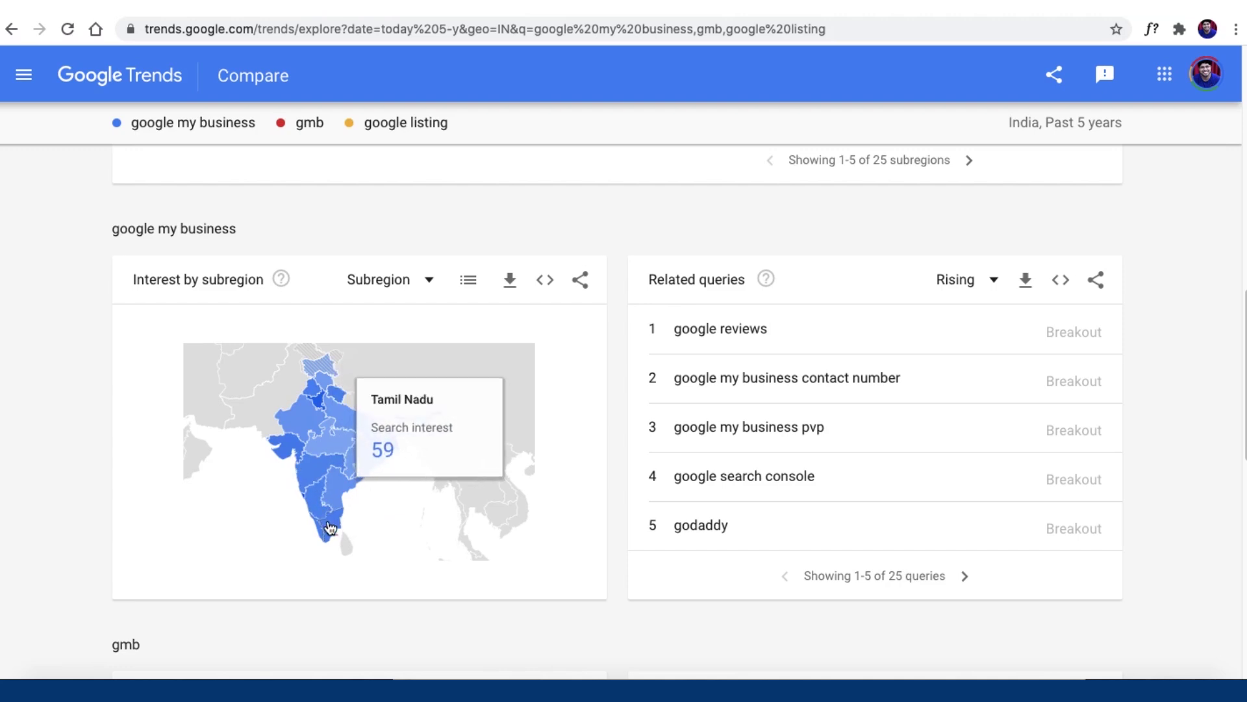
mouse_move(353, 464)
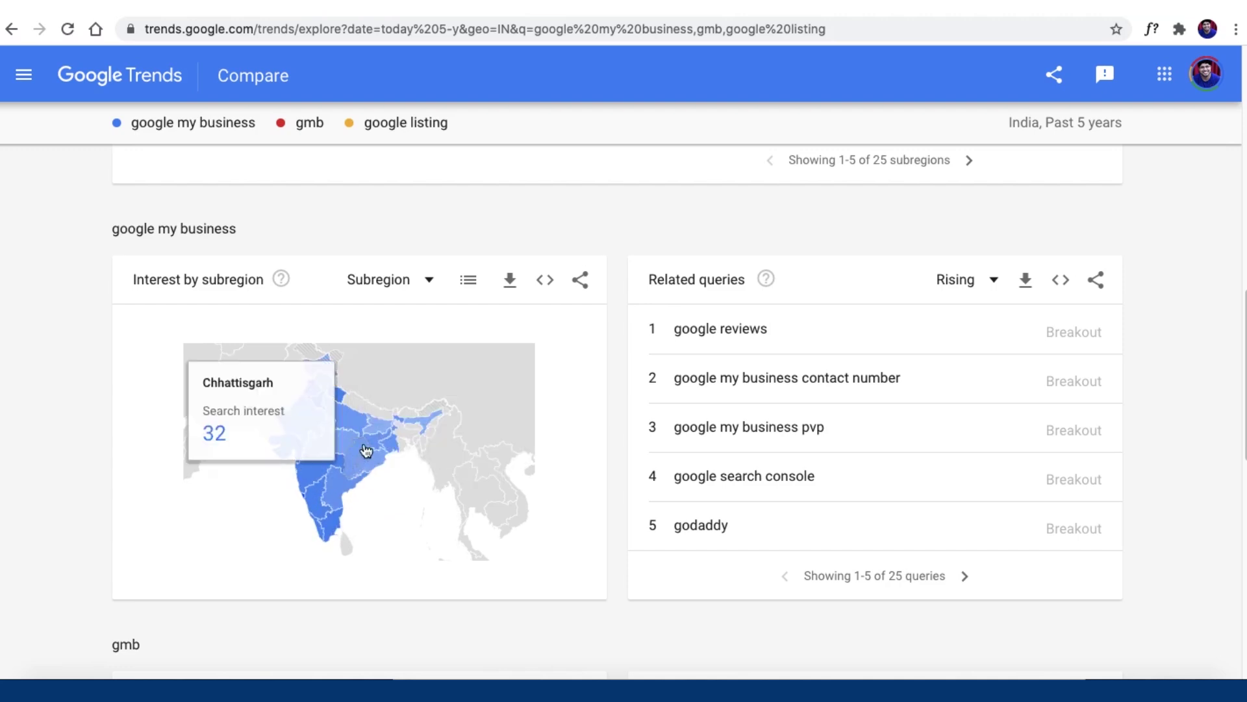
mouse_move(416, 427)
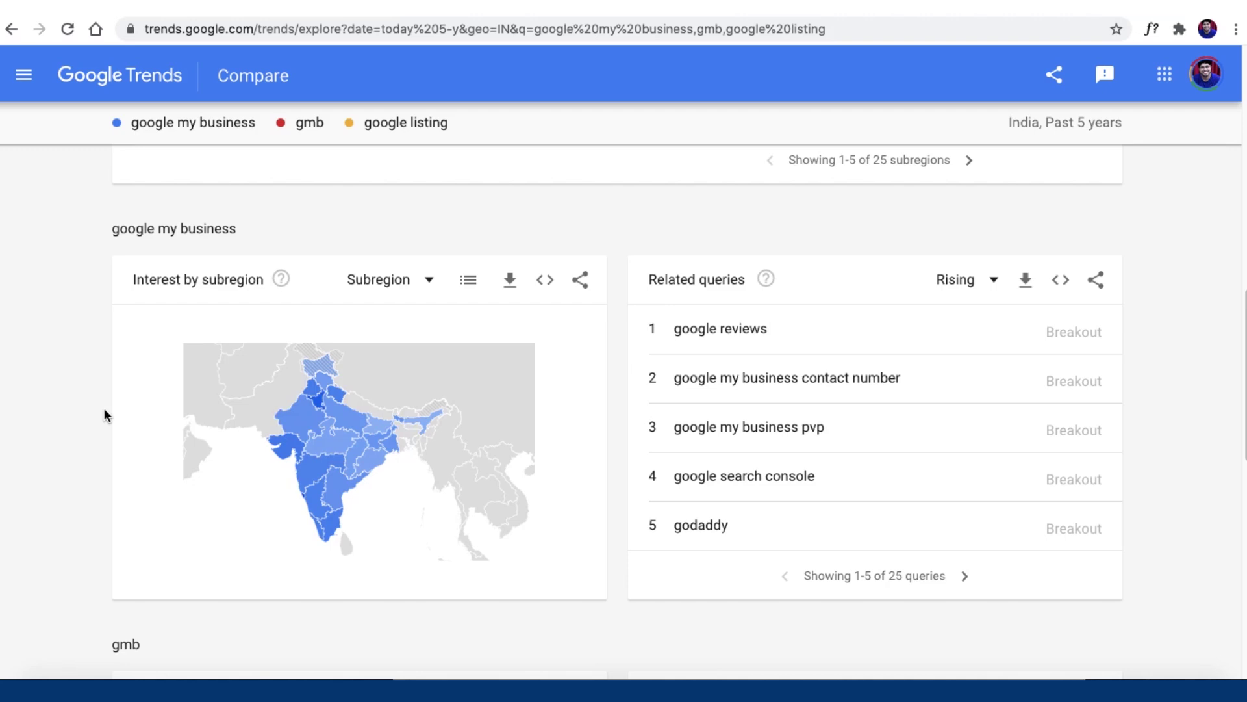
Step: Open Trending Searches and look through the daily search trends for India
scroll(104, 414, "up", 15)
left_click(24, 75)
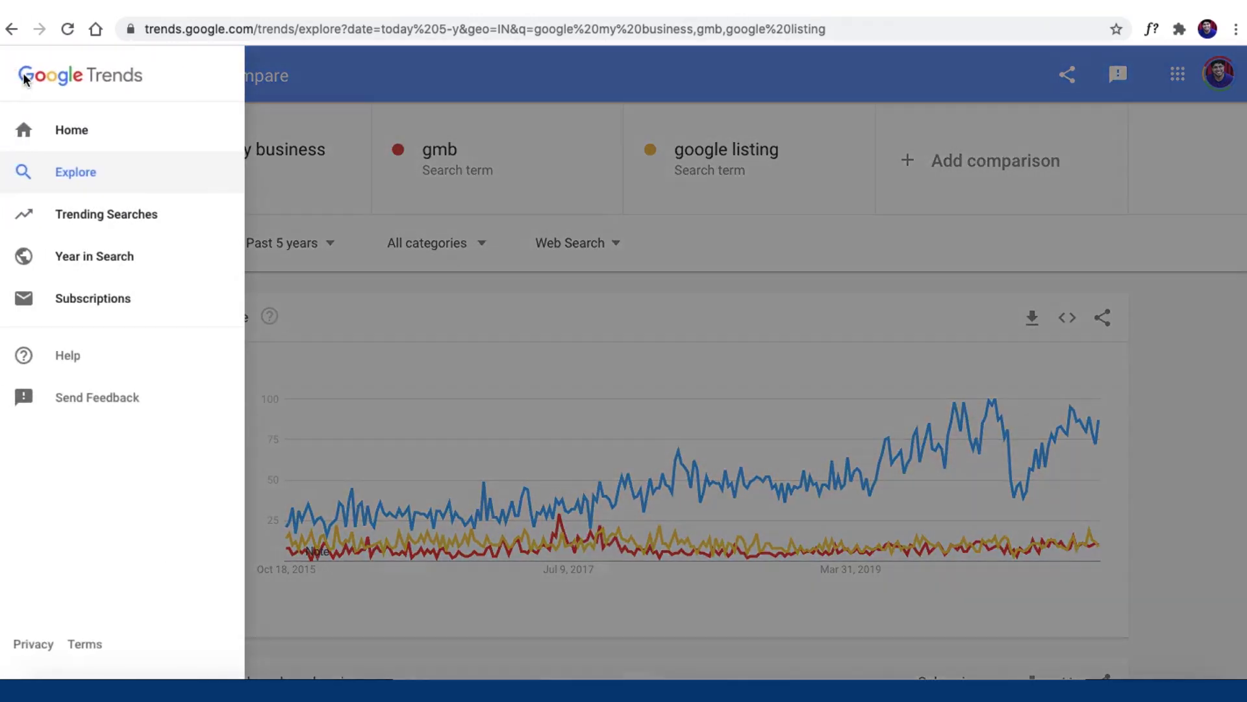
left_click(105, 221)
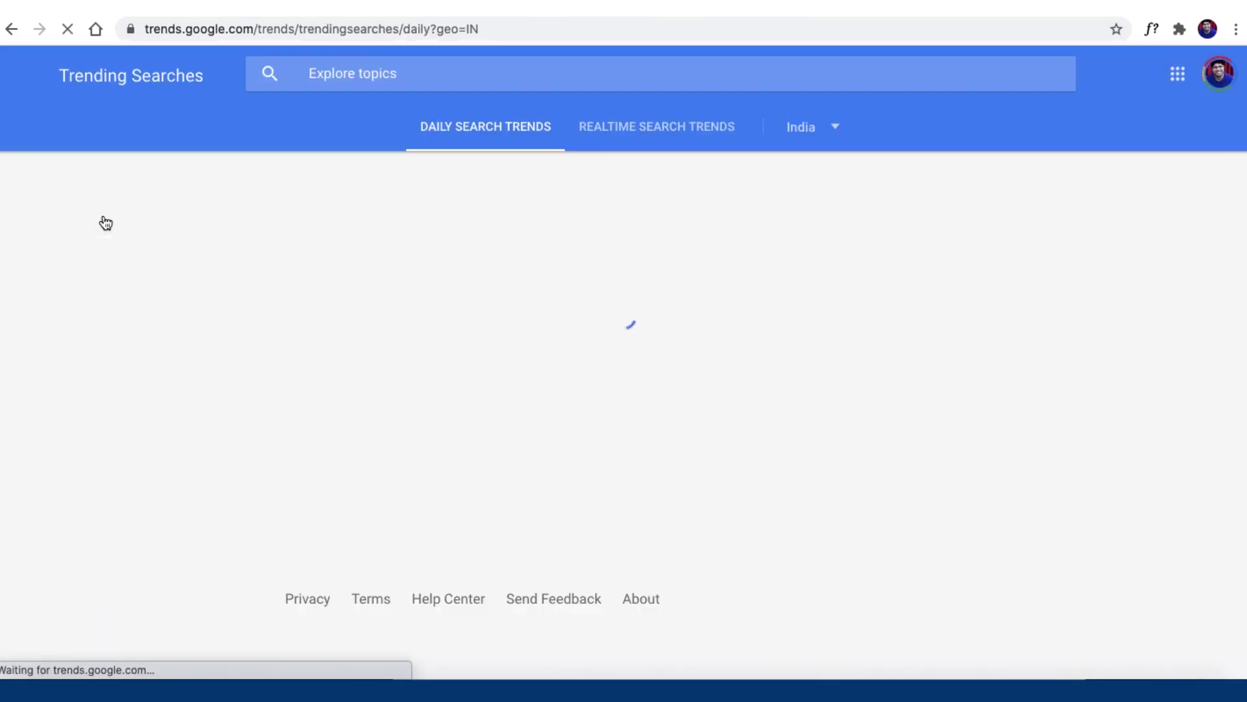
scroll(388, 450, "down", 10)
scroll(415, 442, "up", 10)
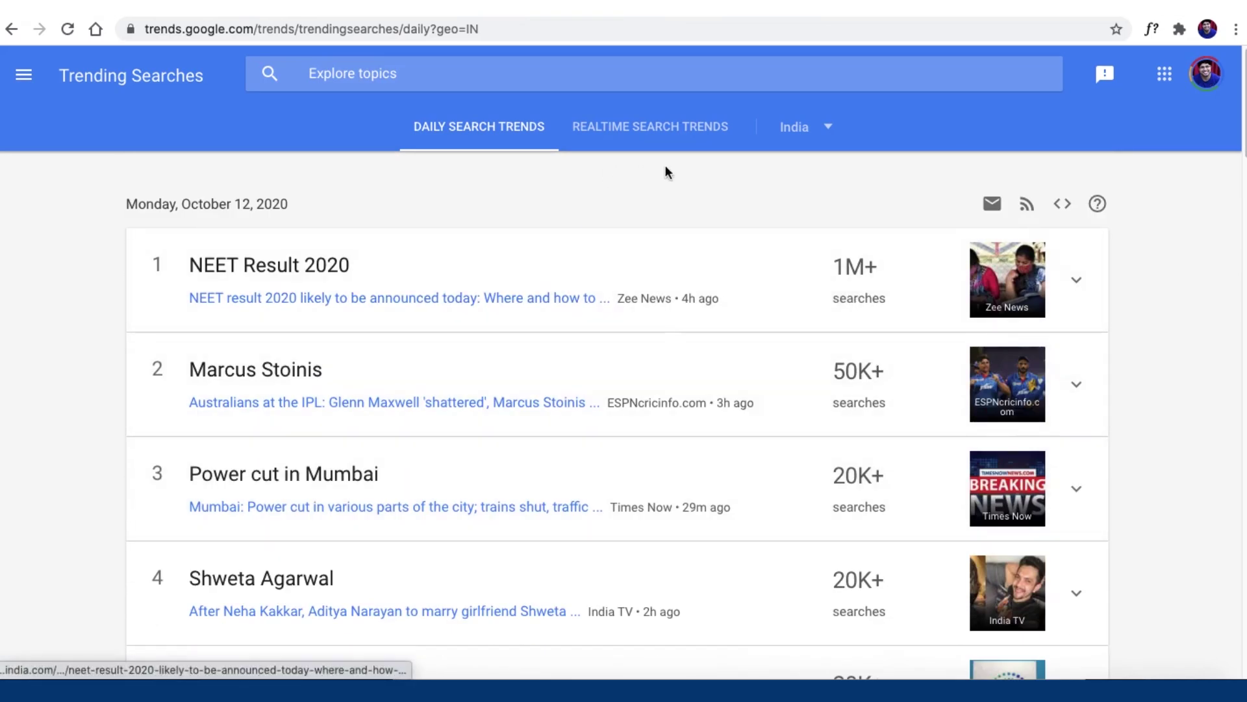
Step: Look through the realtime search trends for India and check the country selector, leaving India selected
left_click(645, 130)
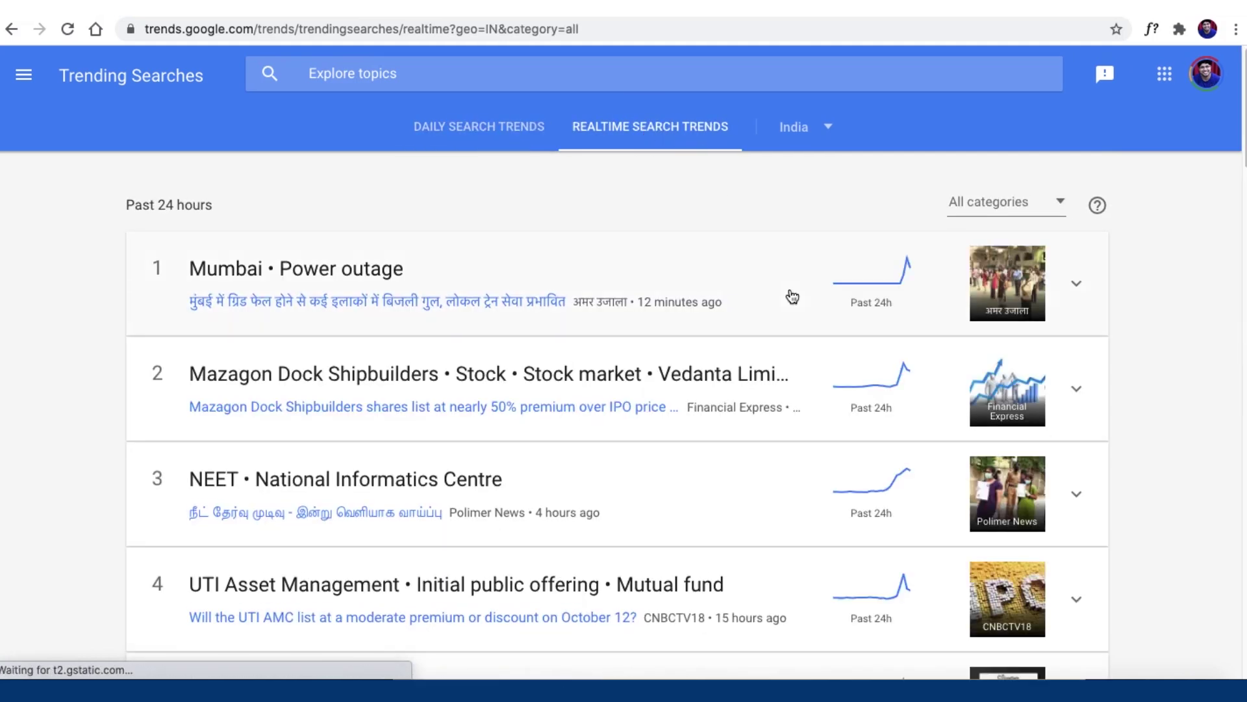
scroll(657, 395, "down", 2)
scroll(634, 446, "down", 7)
scroll(633, 440, "up", 8)
left_click(835, 126)
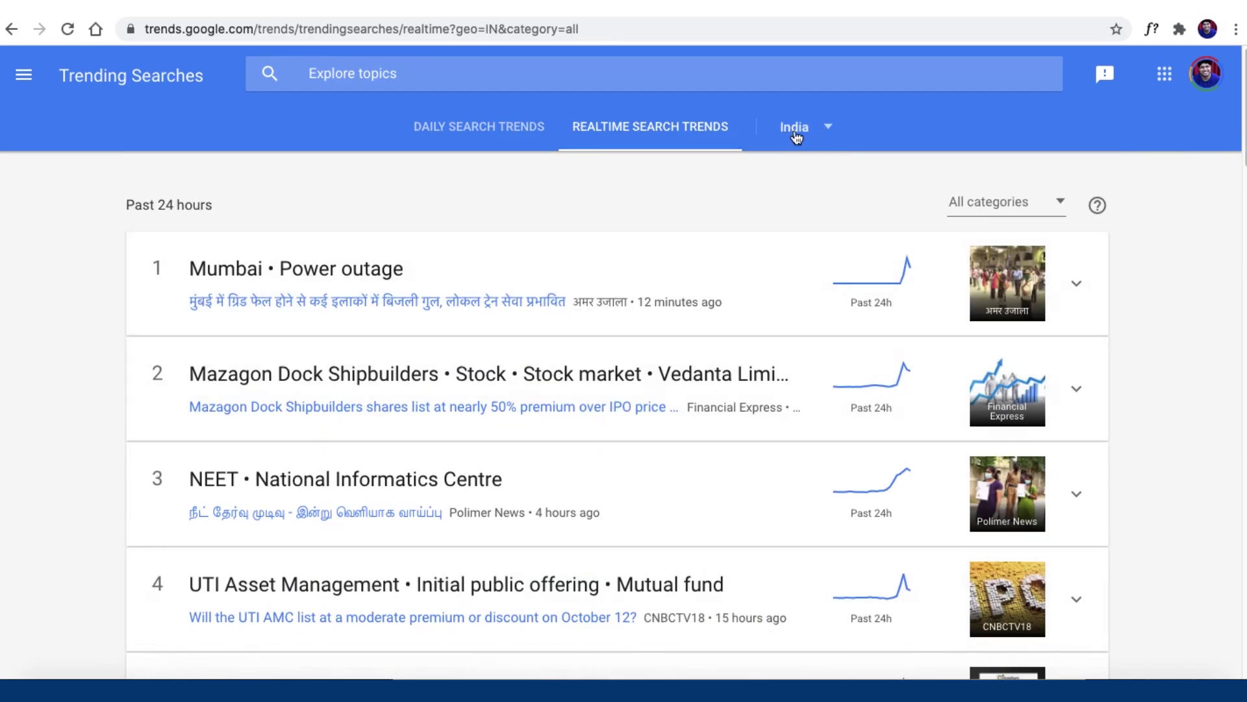
left_click(827, 127)
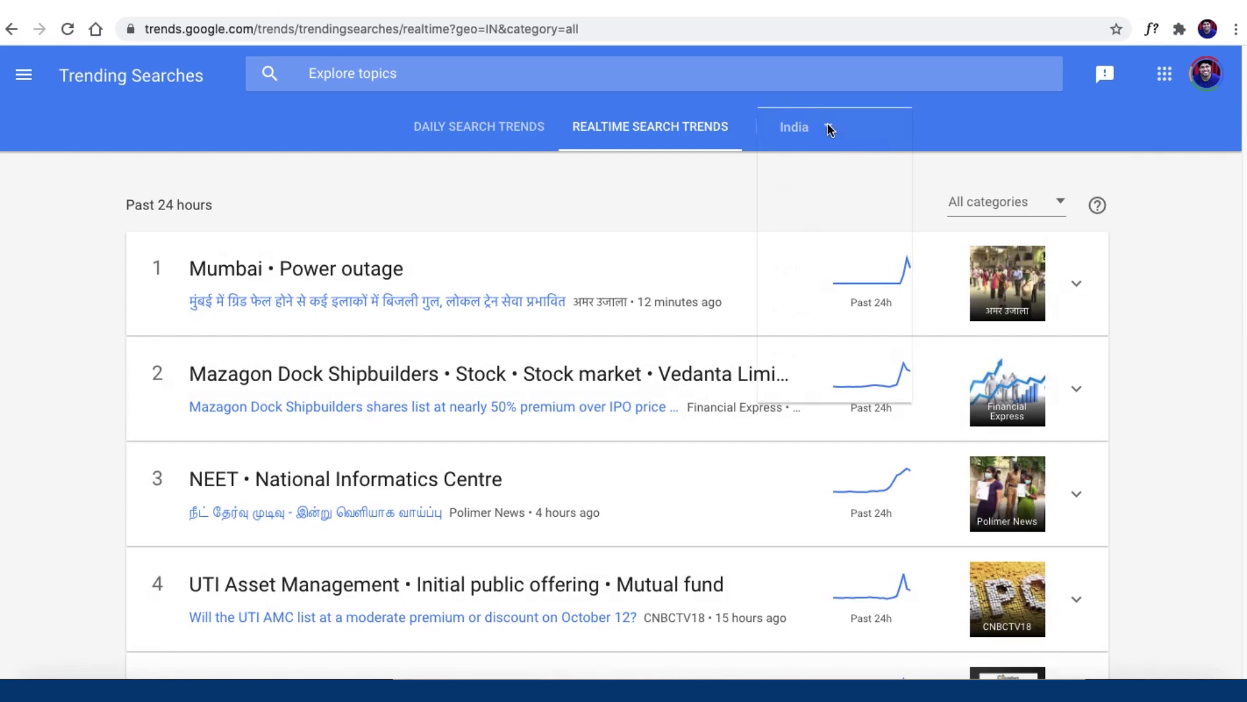
left_click(958, 151)
Step: Return to the Google Trends home page and activate its search field
left_click(23, 75)
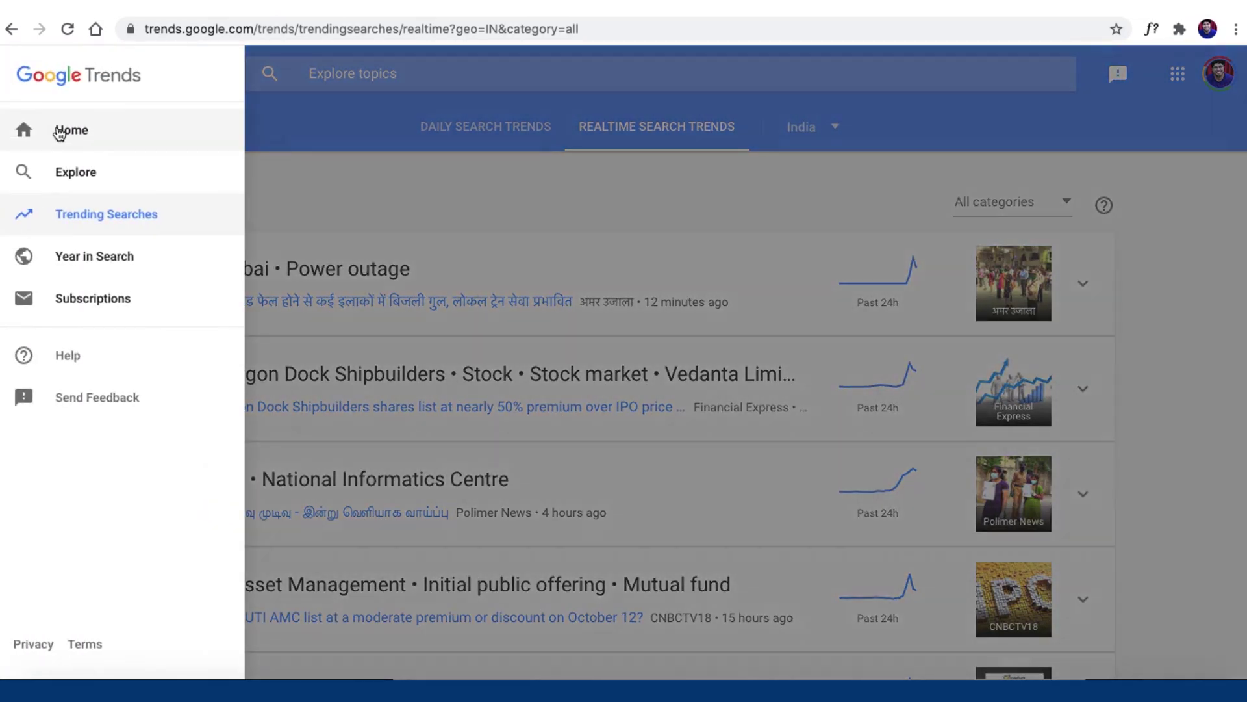
left_click(59, 131)
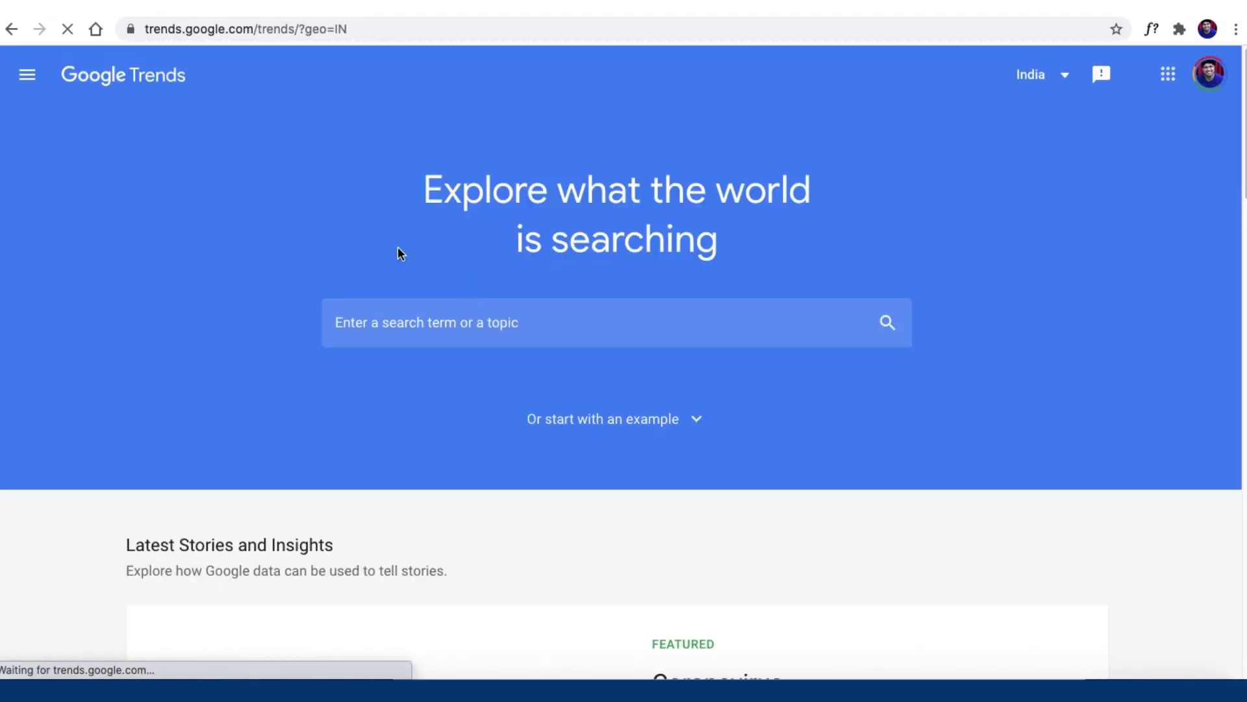
left_click(415, 325)
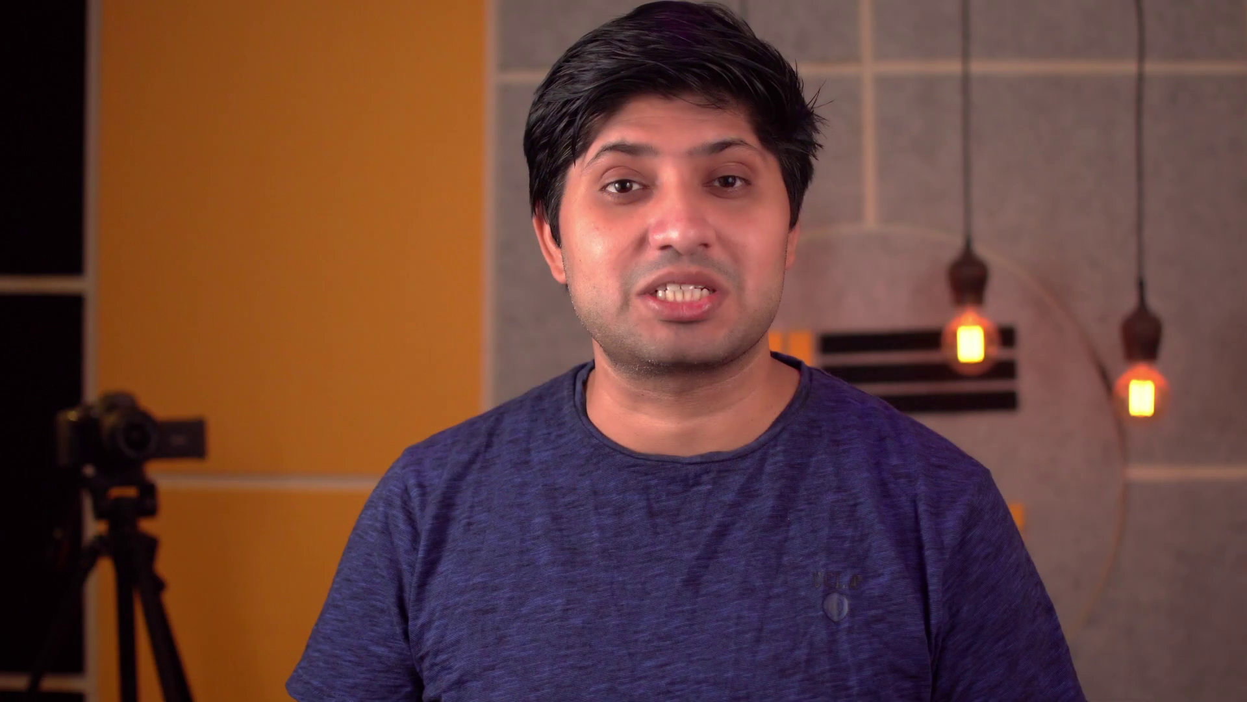